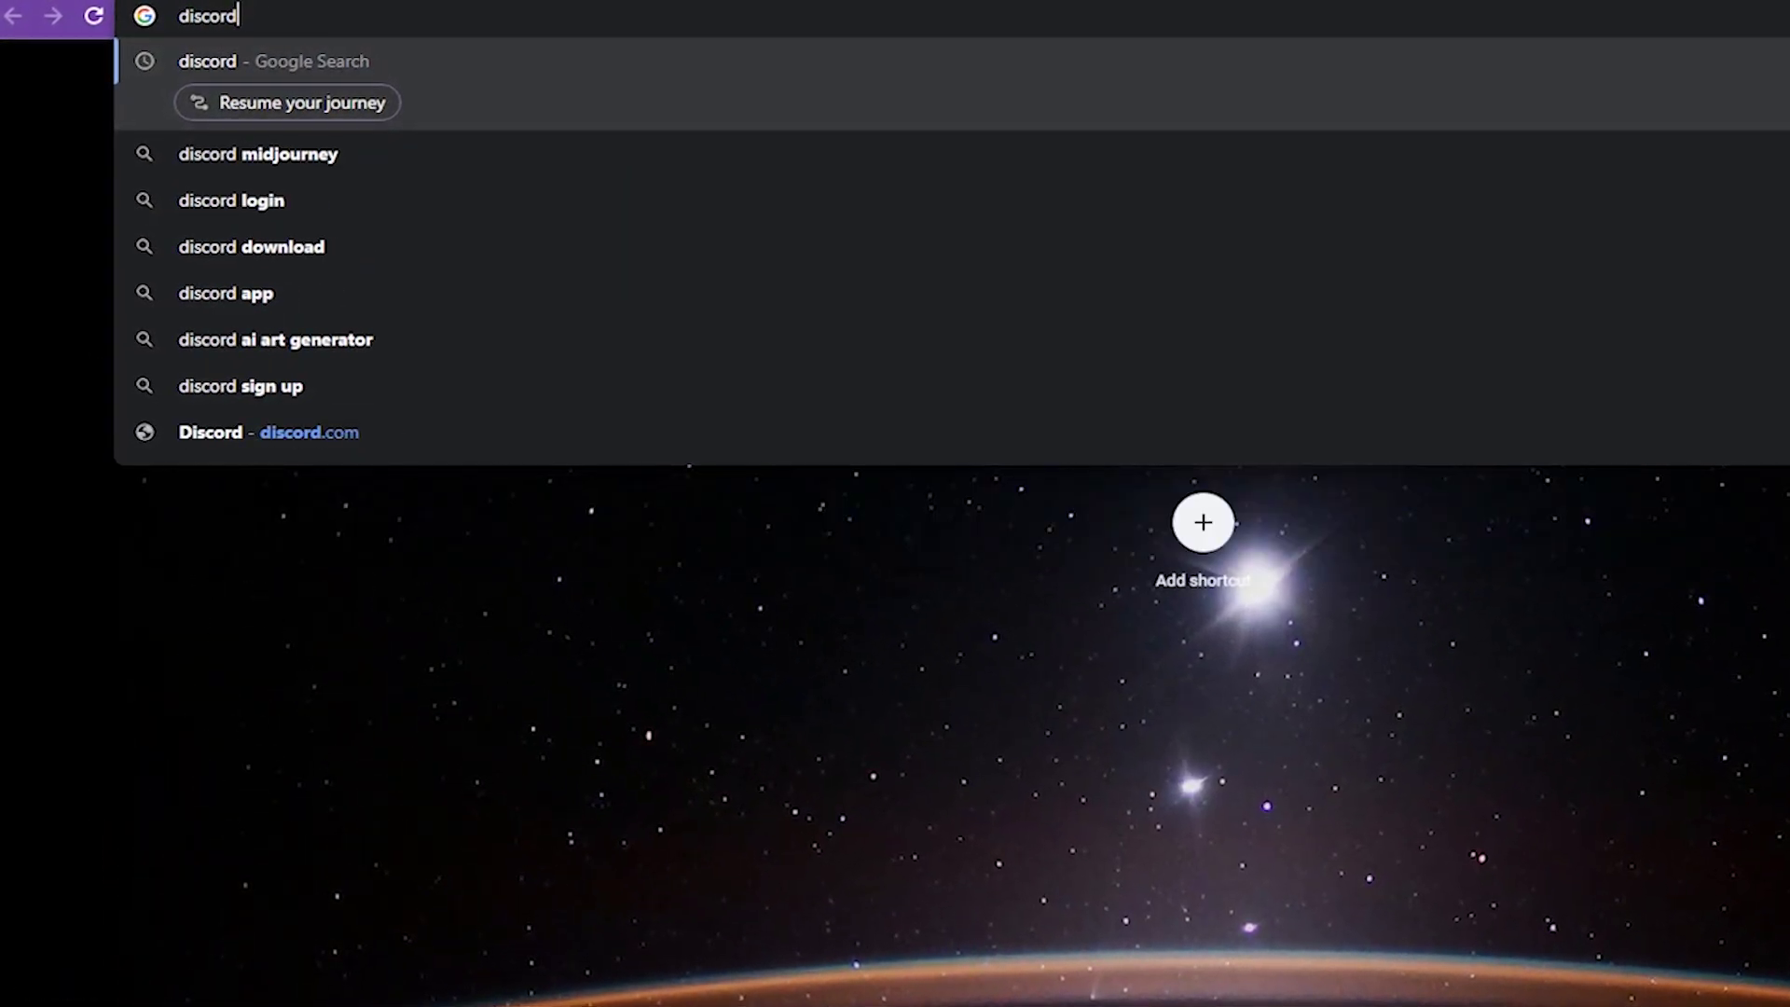
Search the web for discord and open the official Discord website
text(scord)
key(Return)
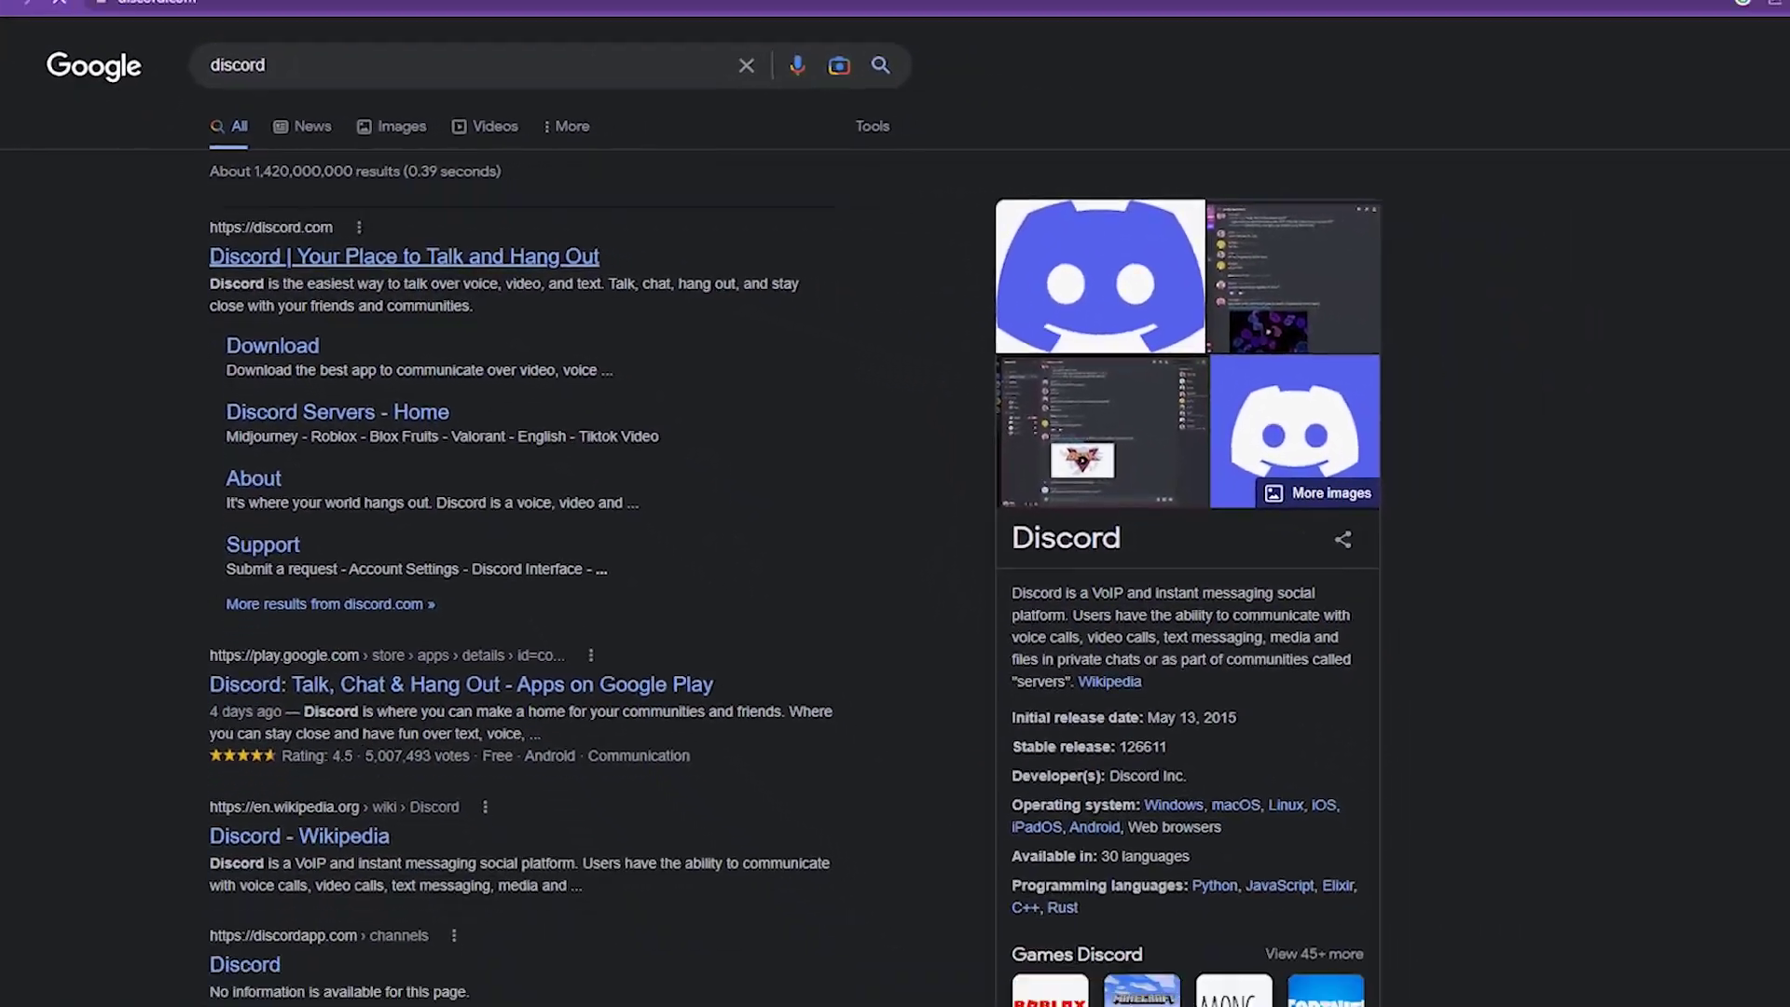
click(403, 257)
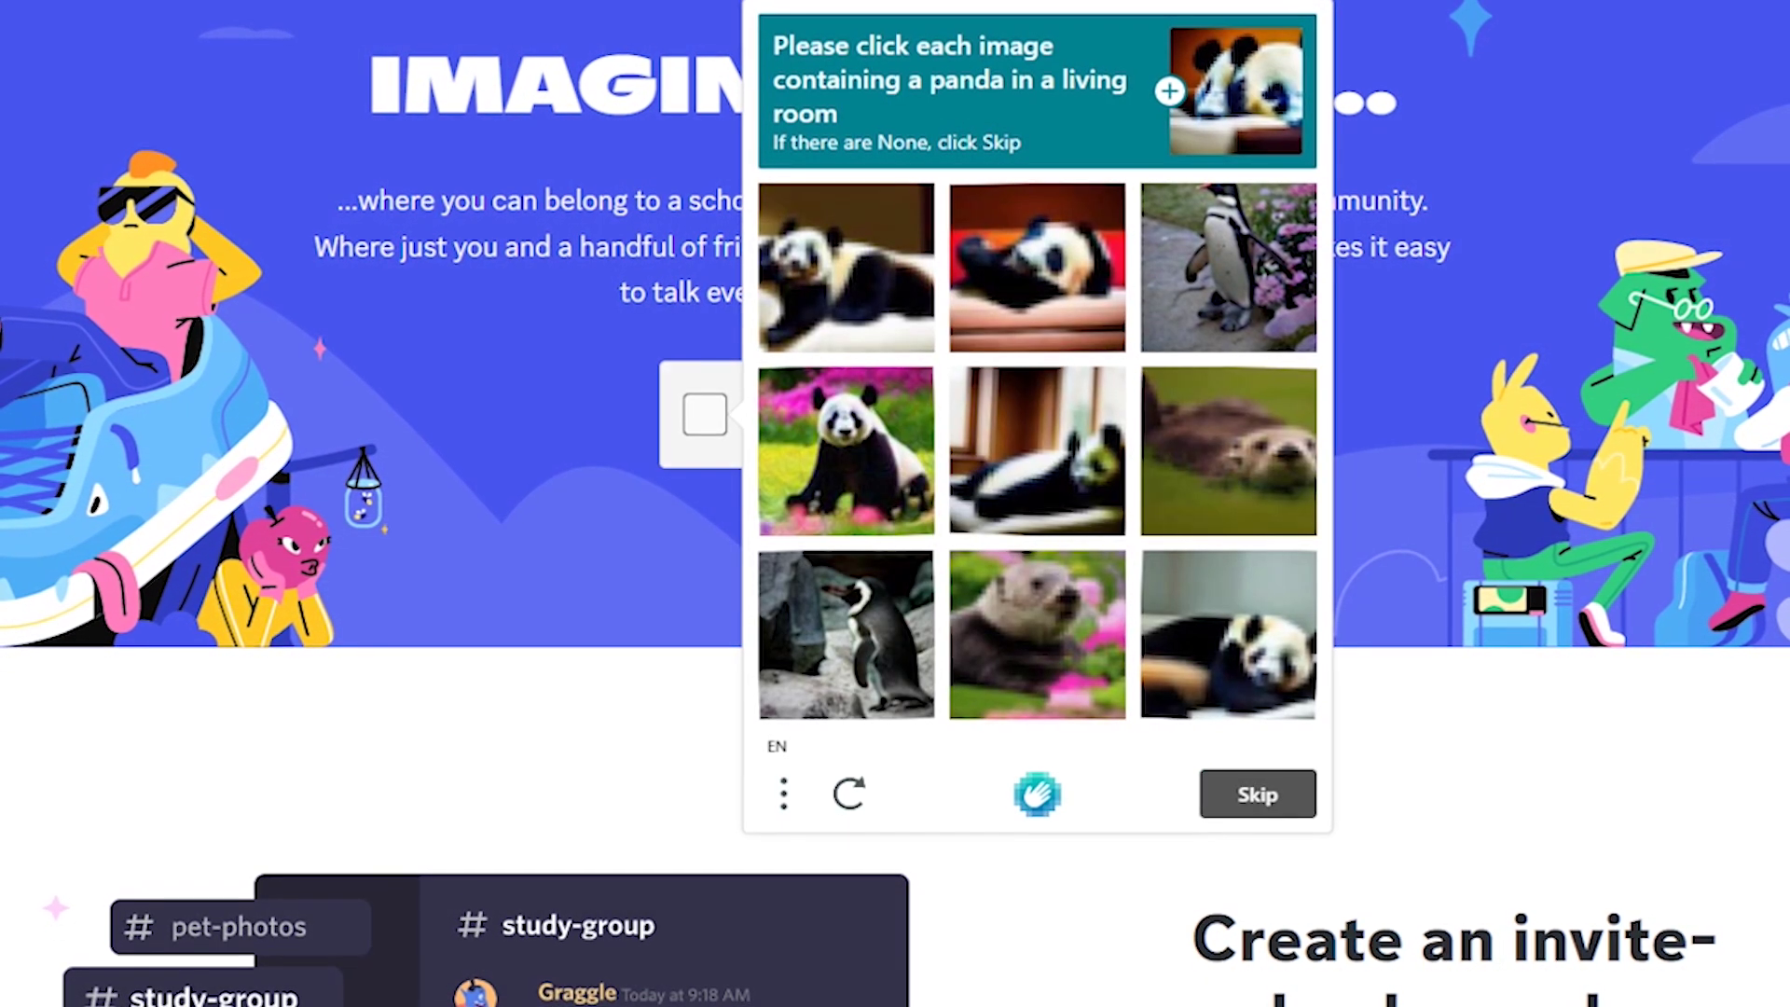
Select the images containing a panda in a living room to pass the human check
click(1037, 267)
click(1037, 450)
click(1227, 634)
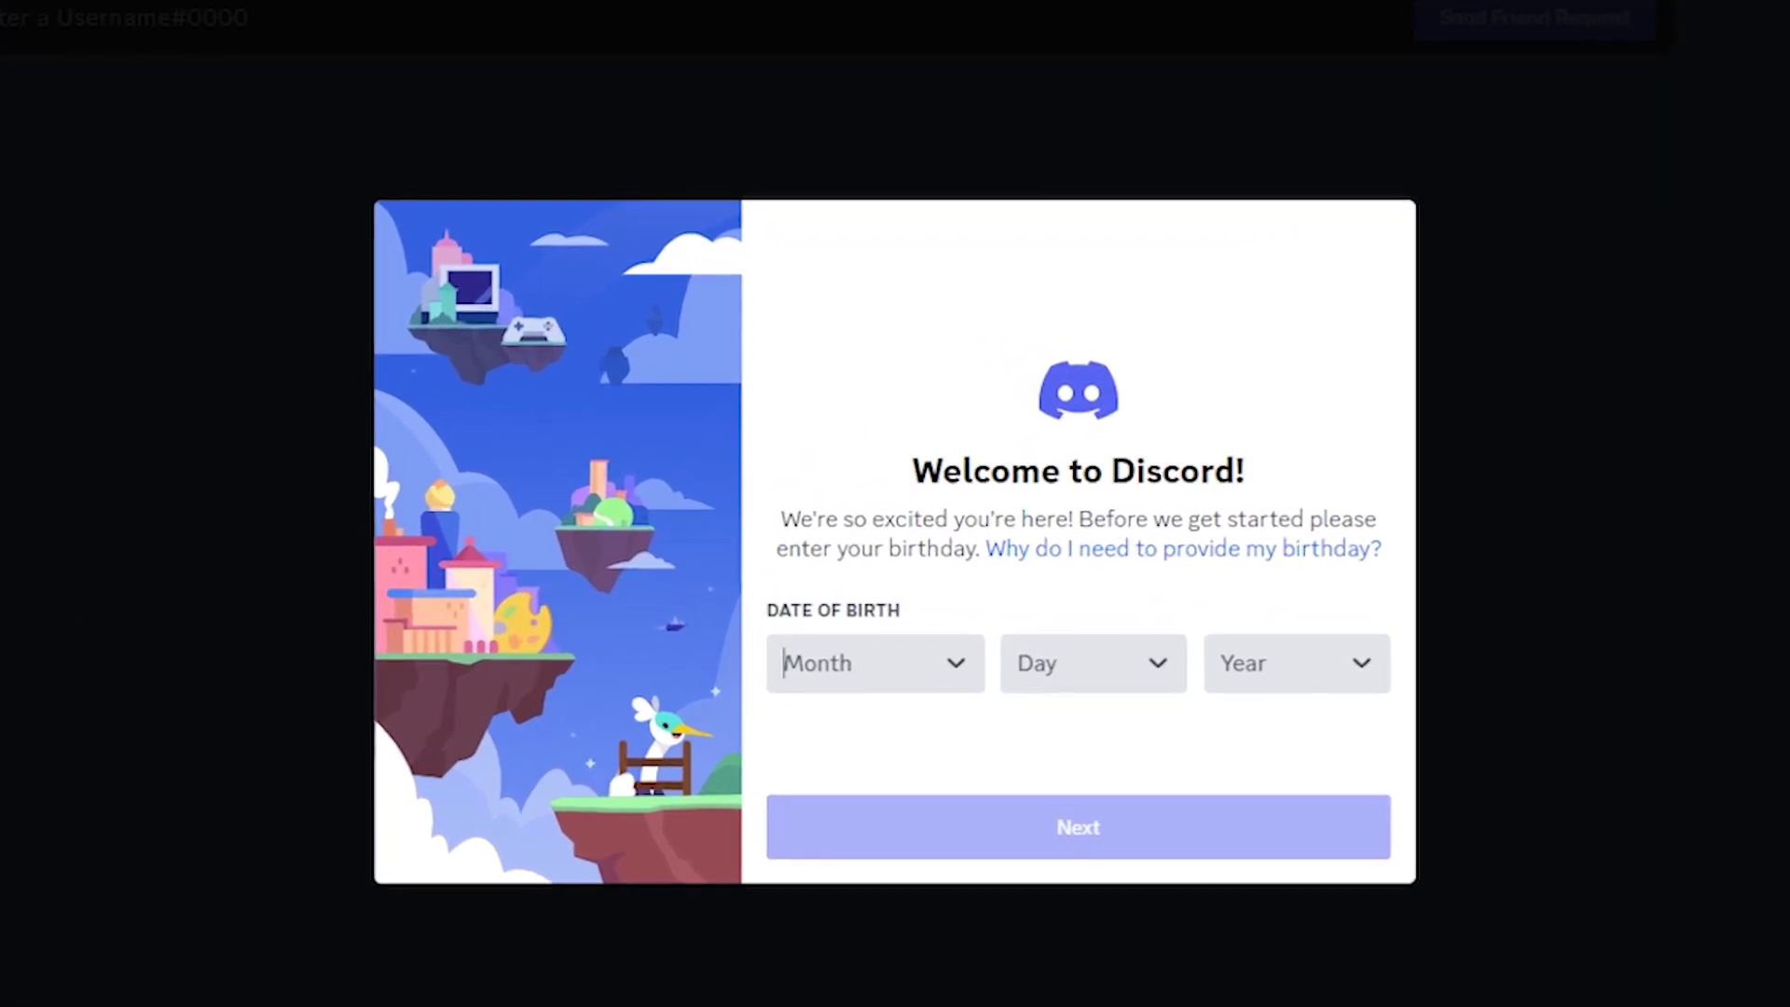
Enter the month and day of birth in the welcome dialog
text(1)
key(Down)
key(Down)
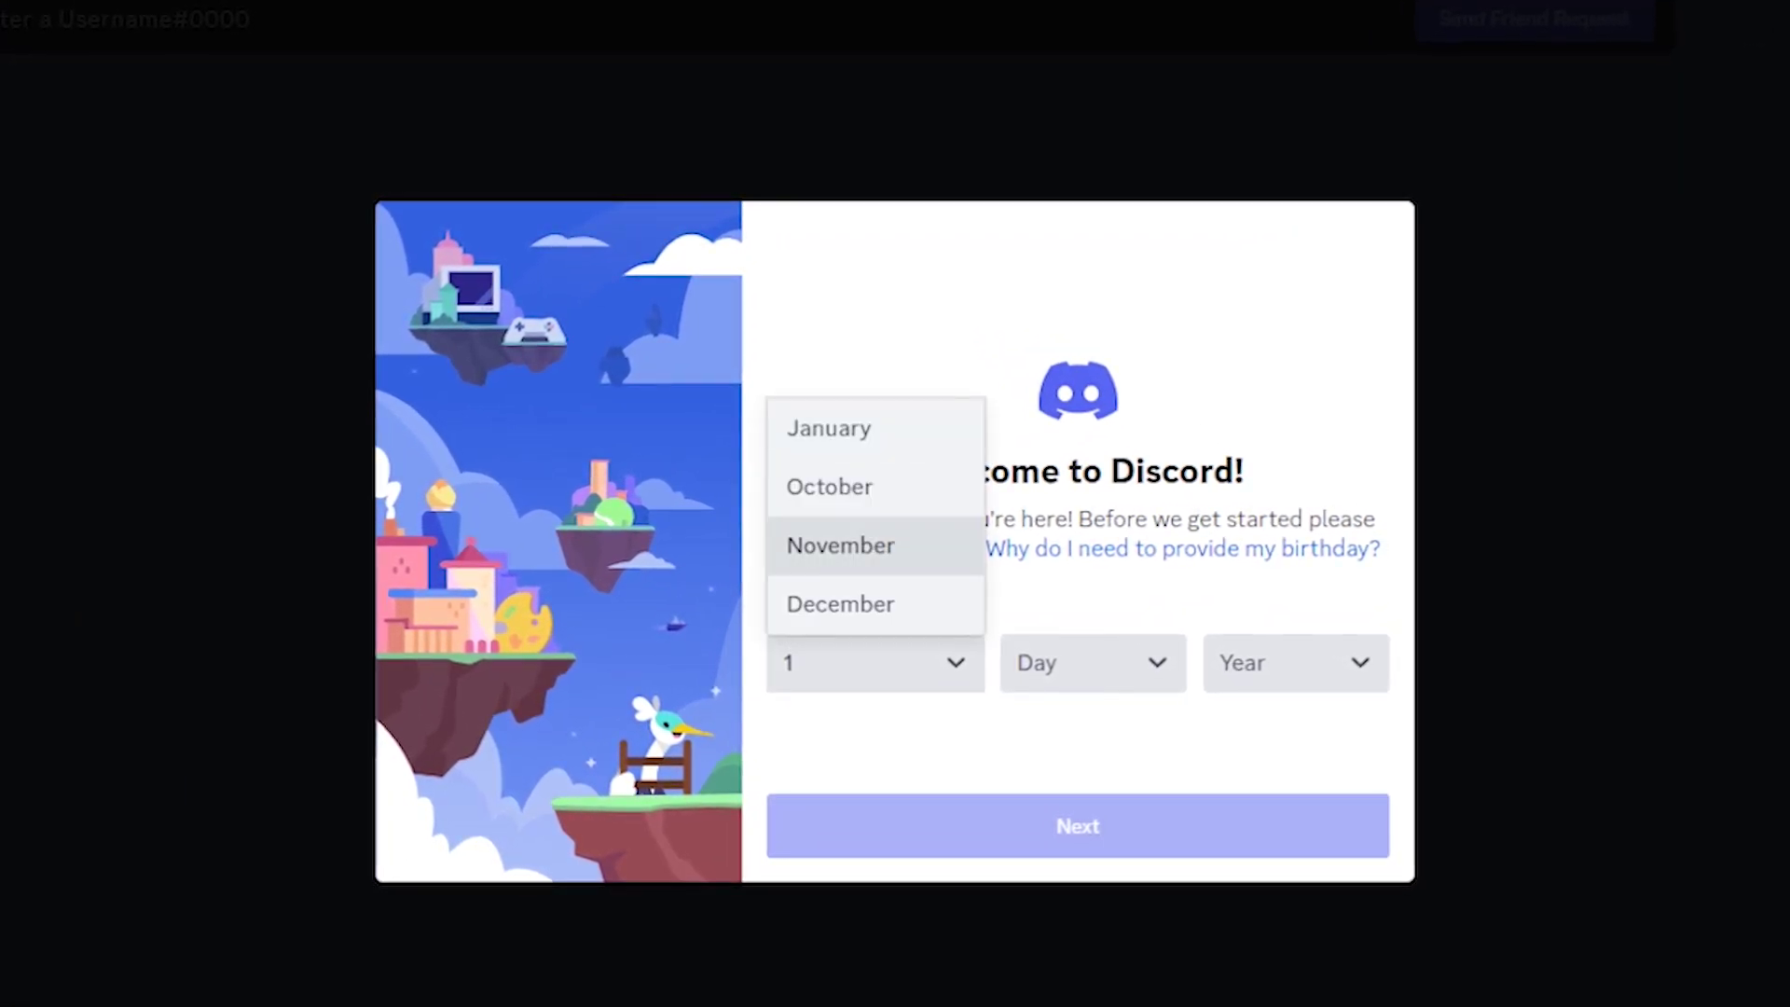
key(Up)
key(Up)
key(Return)
key(Down)
key(Return)
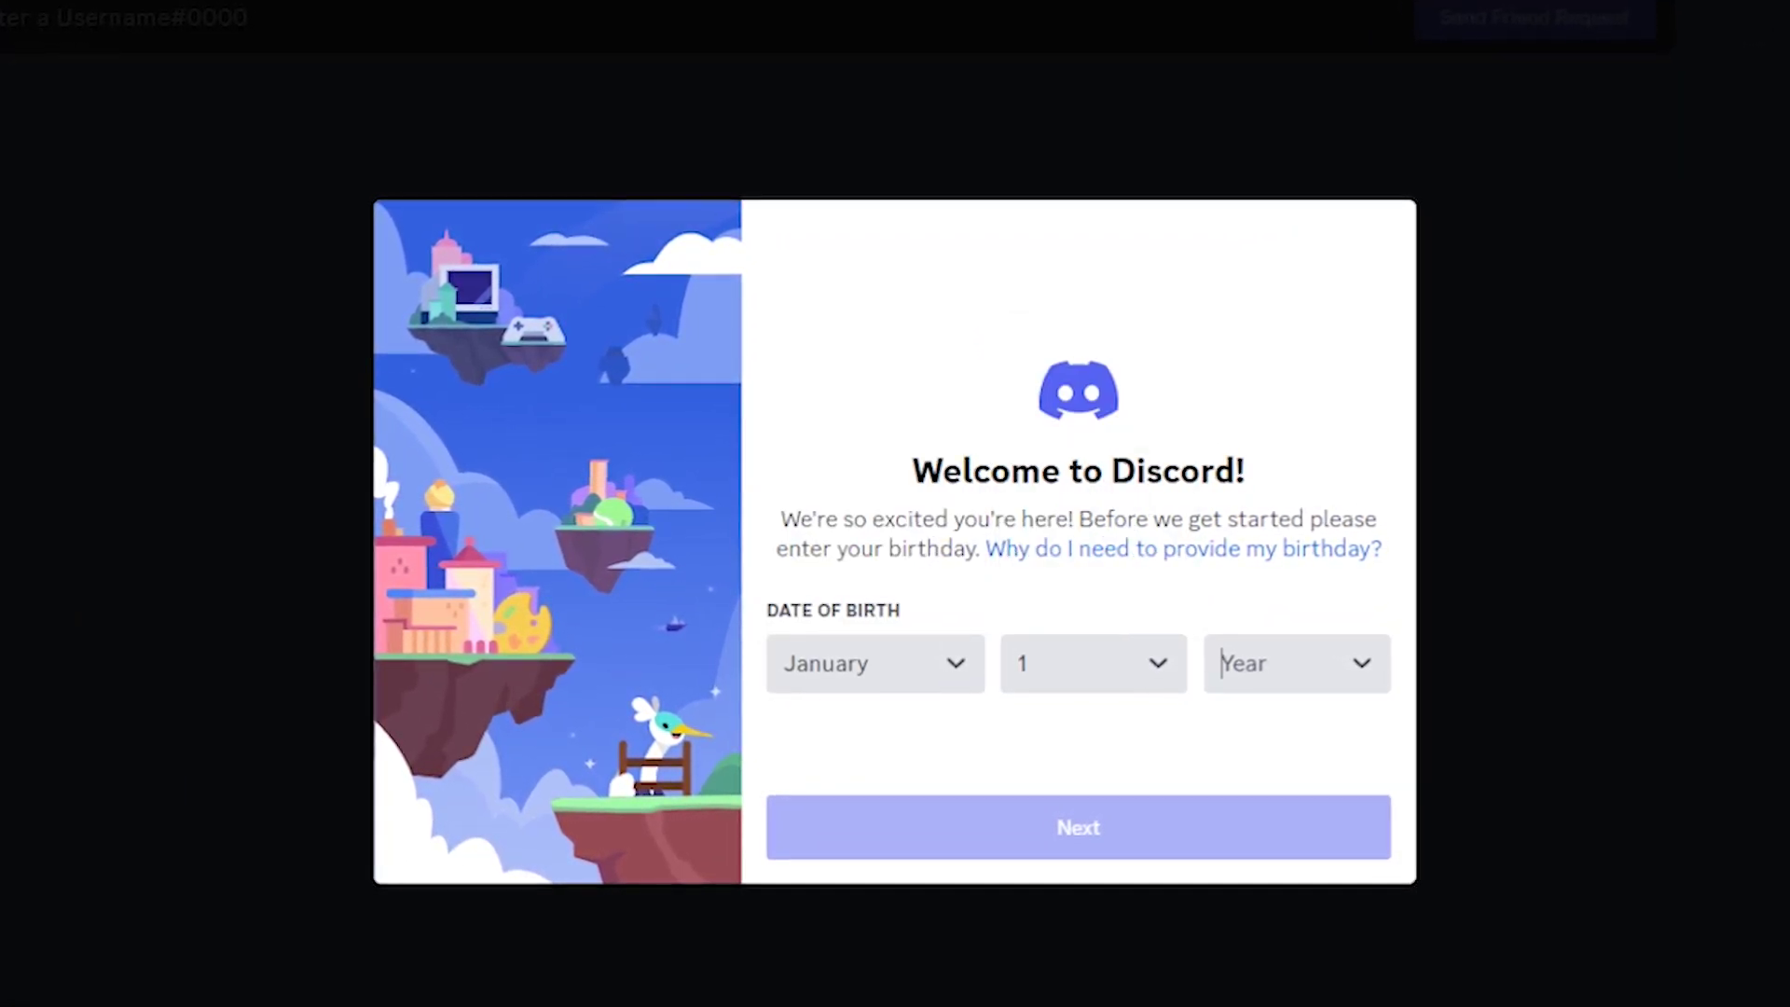
Choose the year of birth and submit the date of birth
key(Down)
key(Down)
key(Down)
key(Down)
key(Down)
key(Down)
key(Down)
key(Down)
key(Down)
key(Down)
key(Down)
key(Down)
key(Down)
key(Down)
key(Down)
key(Down)
key(Down)
key(Down)
key(Down)
key(Down)
key(Down)
key(Down)
key(Down)
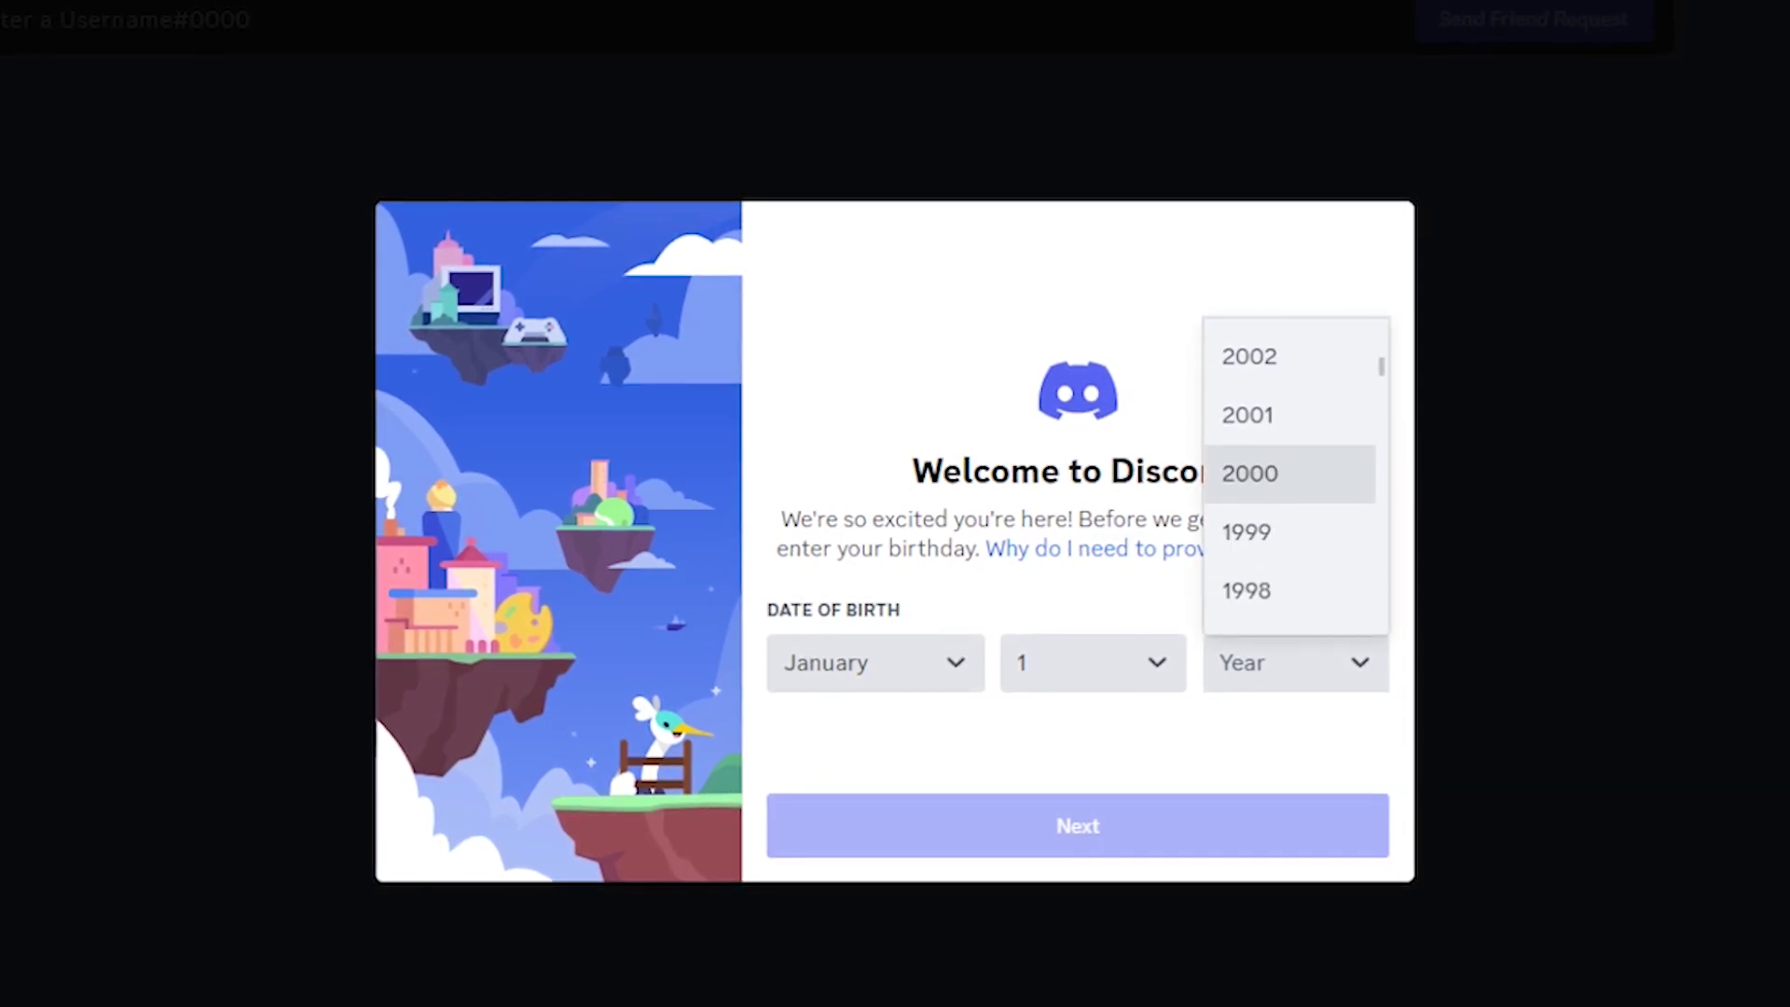
key(Up)
key(Up)
key(Up)
key(Return)
key(Return)
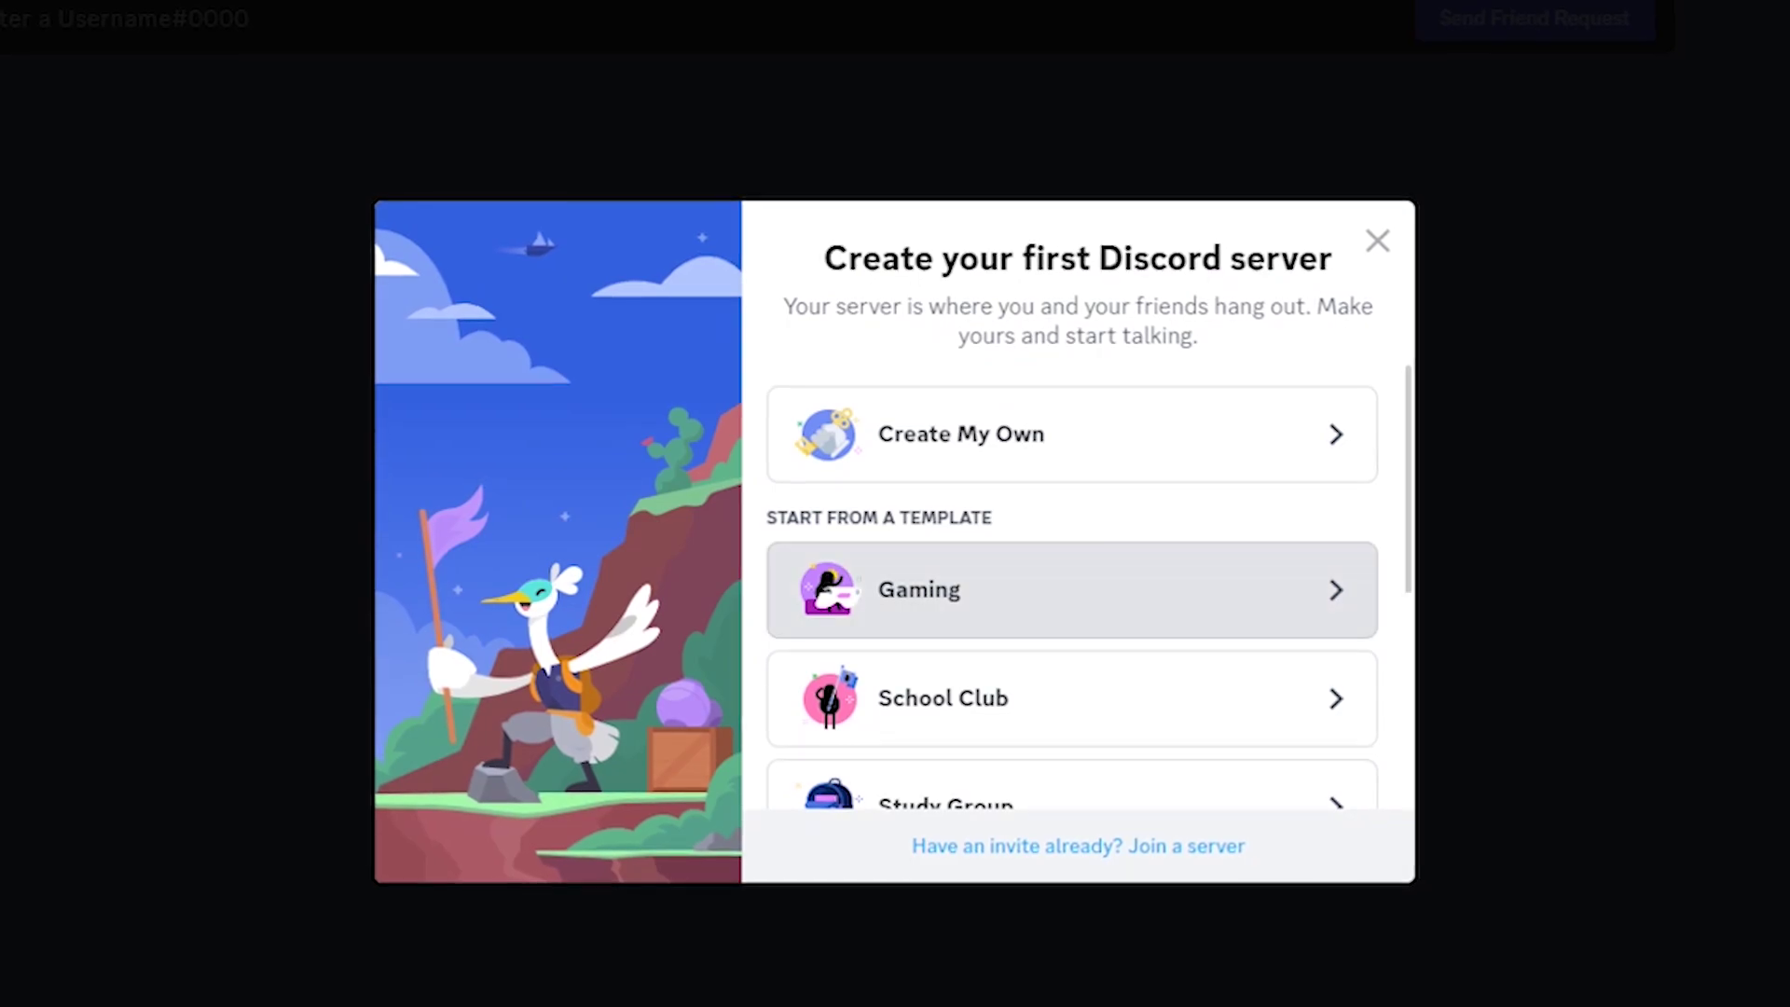
Create the first server from the Gaming template, keeping the suggested server name
click(1072, 573)
click(1077, 435)
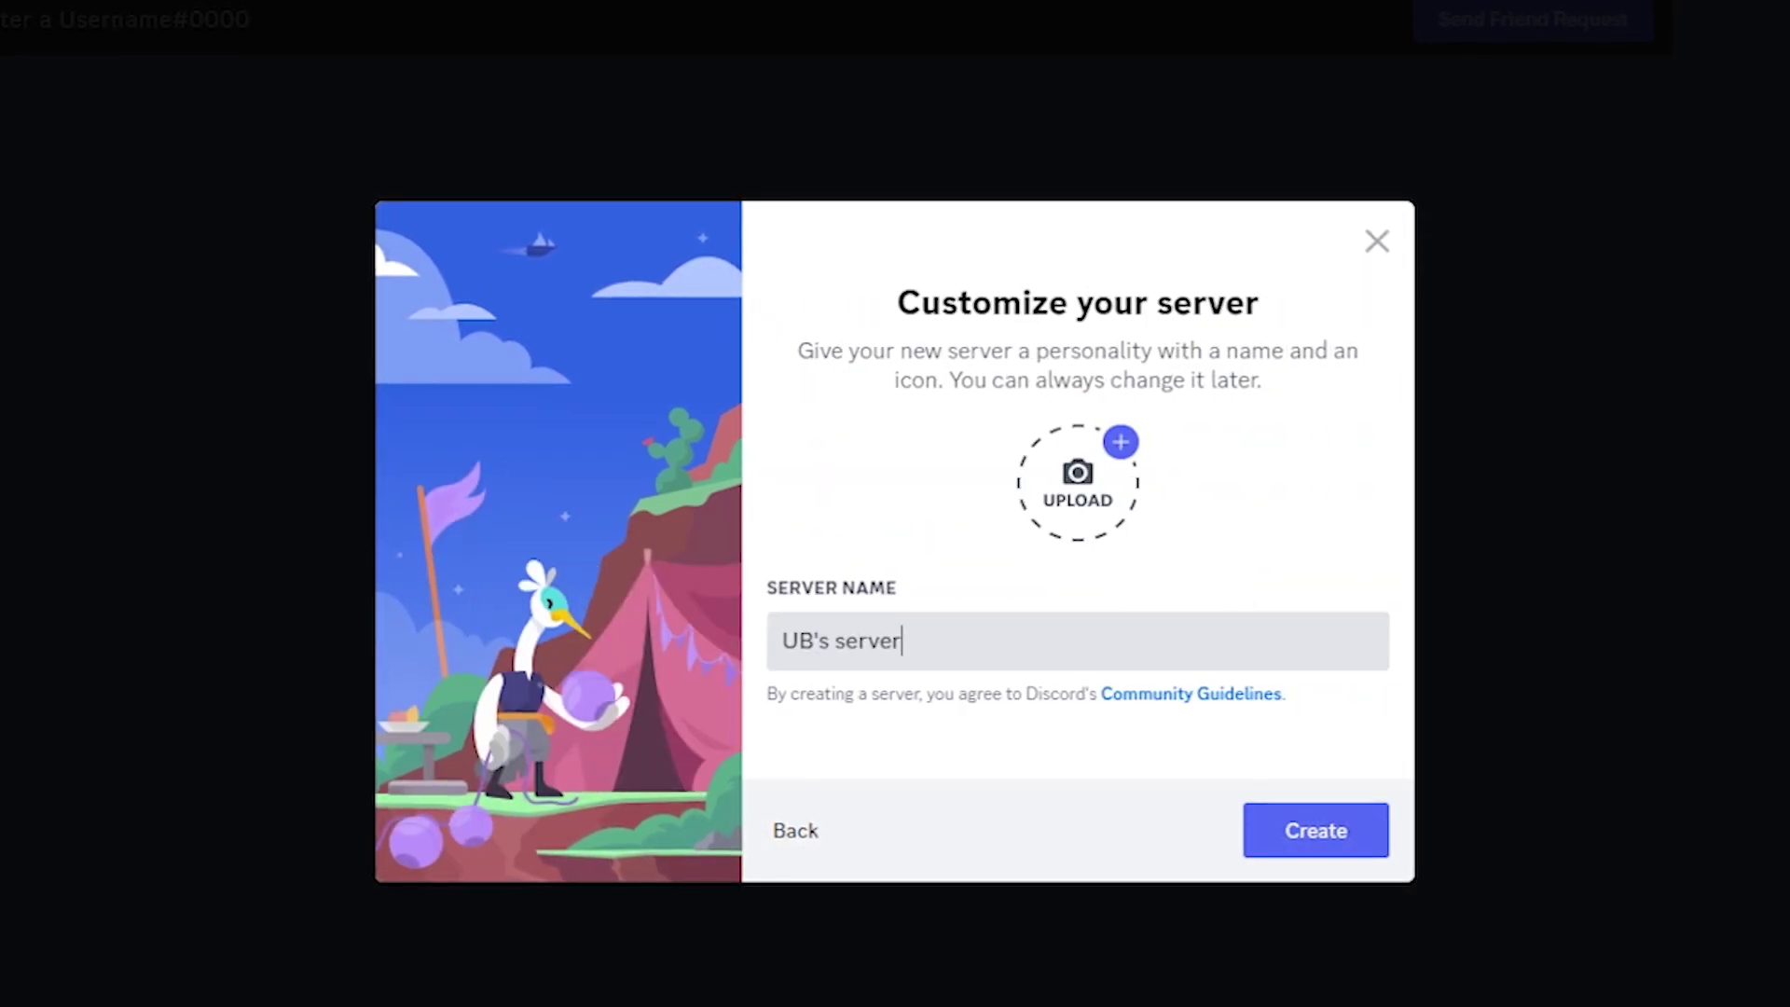
click(1315, 831)
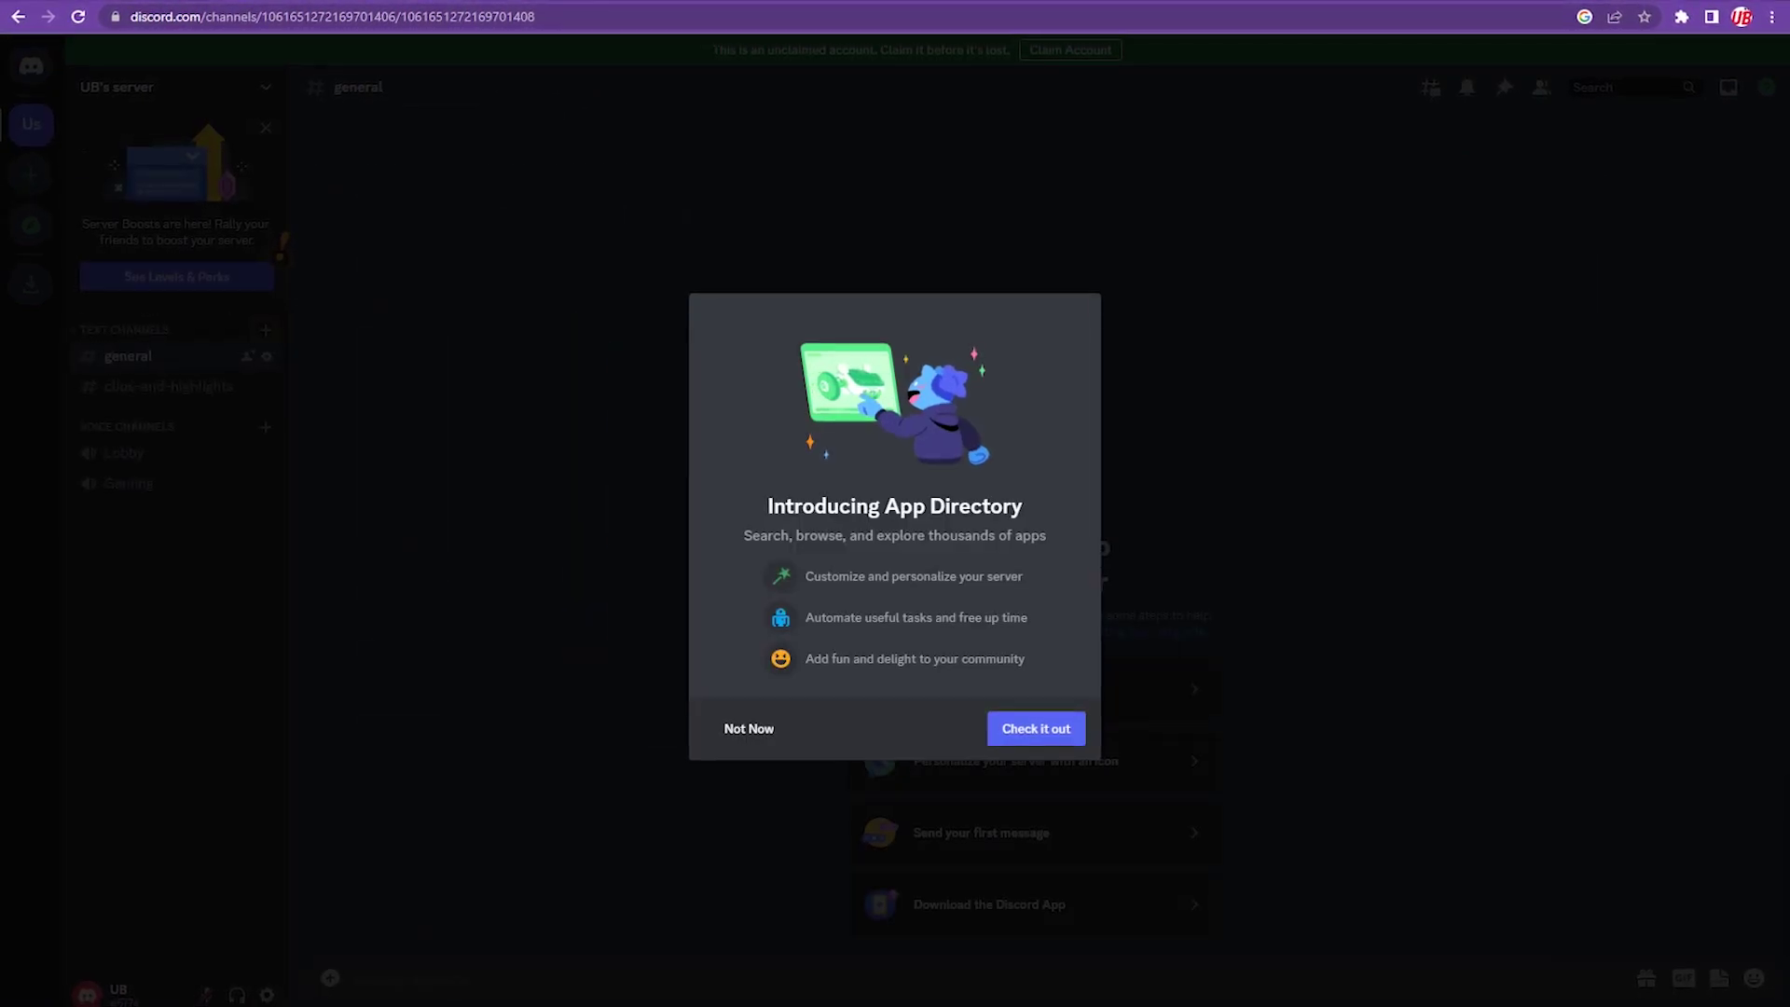
Dismiss the App Directory introduction, the server-ready welcome and the sign-up completion dialog
click(747, 729)
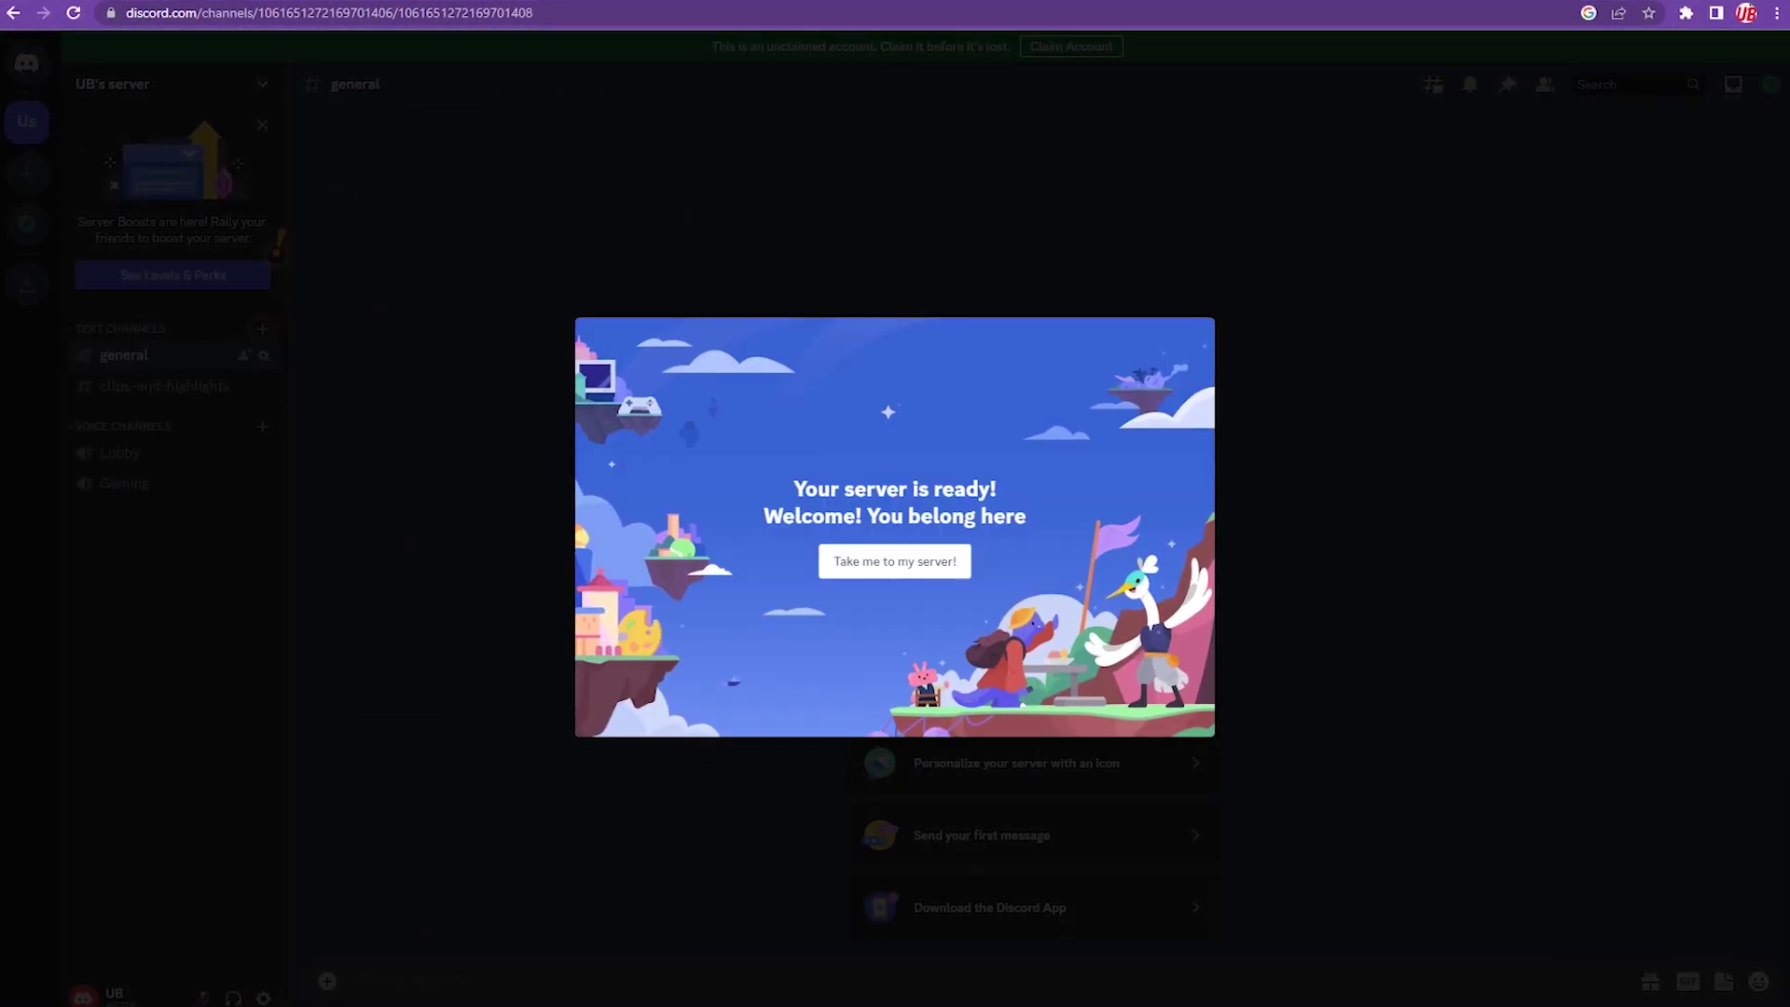
key(Escape)
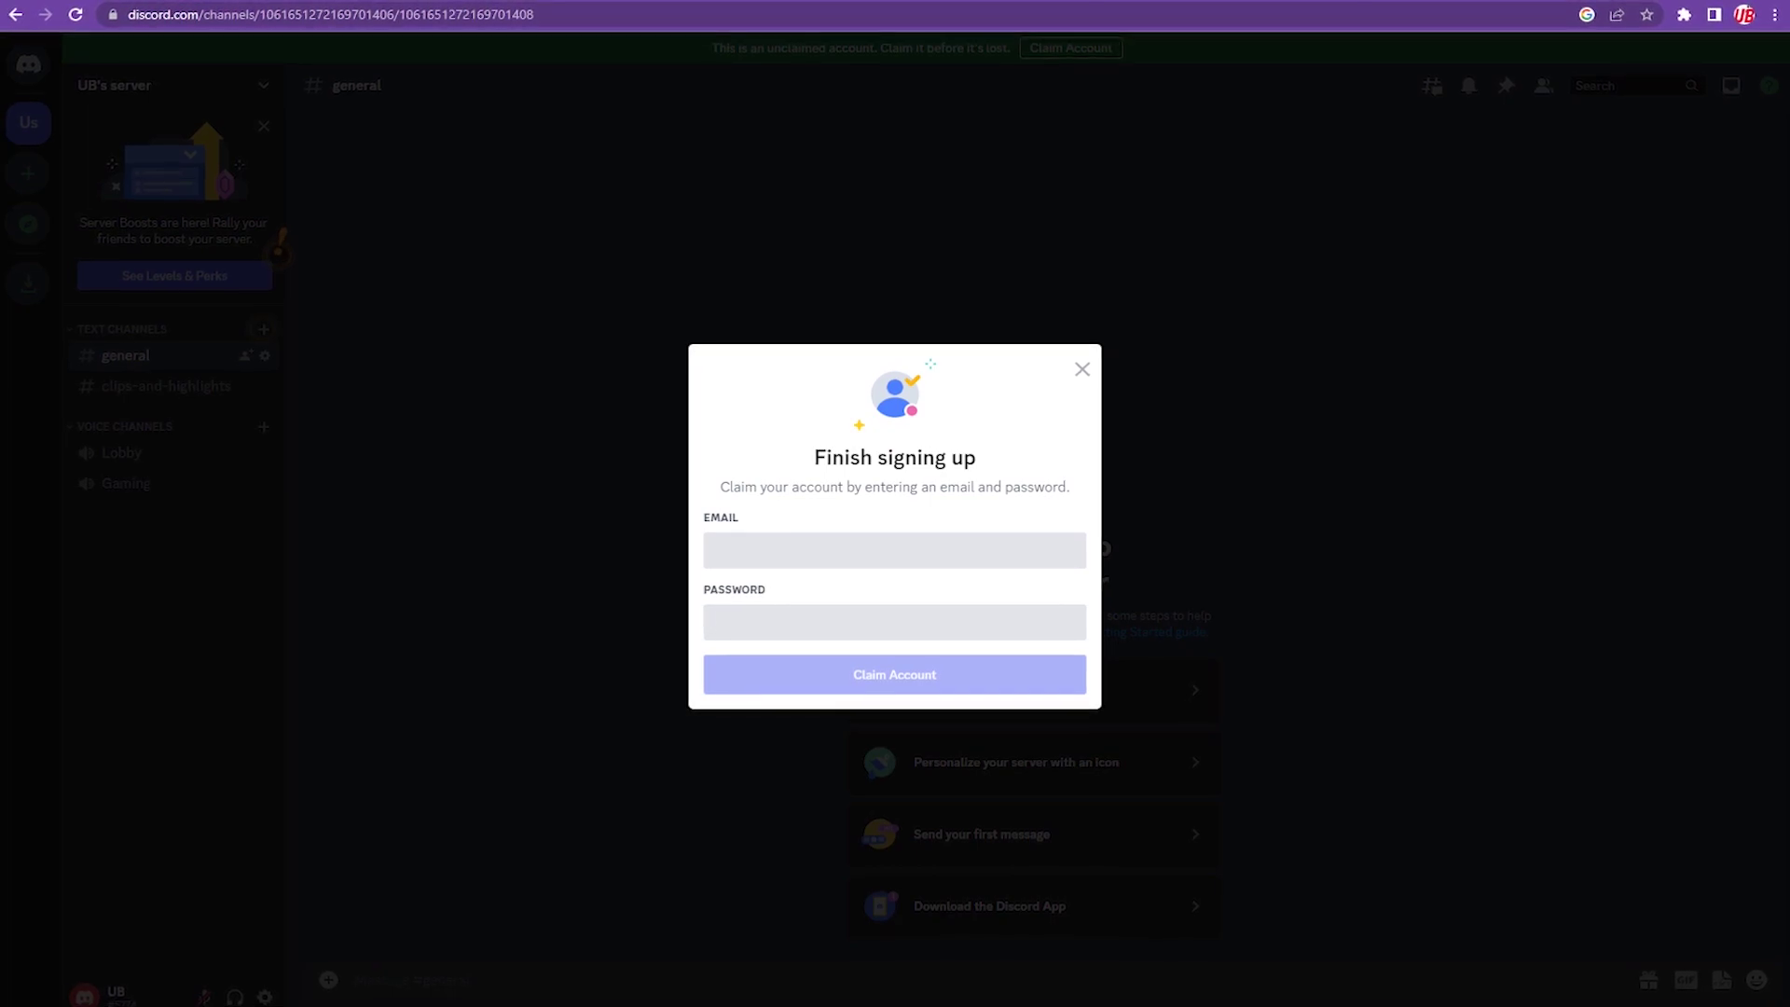
key(Escape)
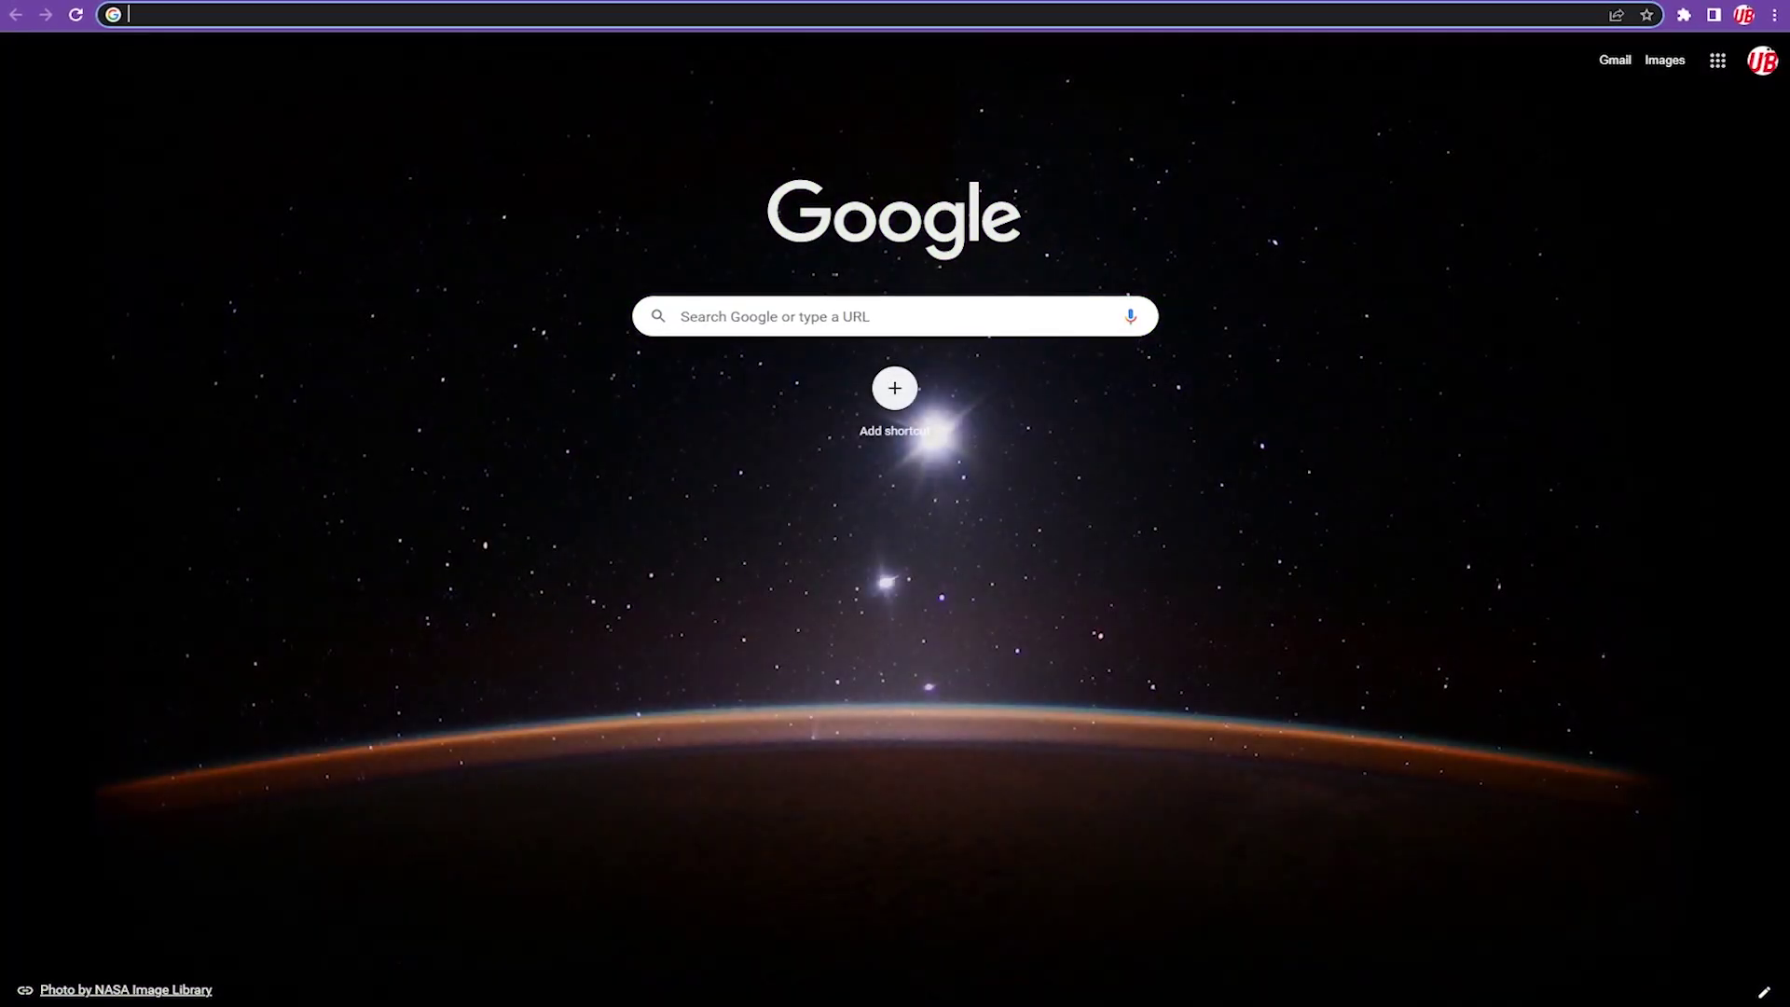
Search the web for midjourney in a new page and open the official Midjourney website
text(MID)
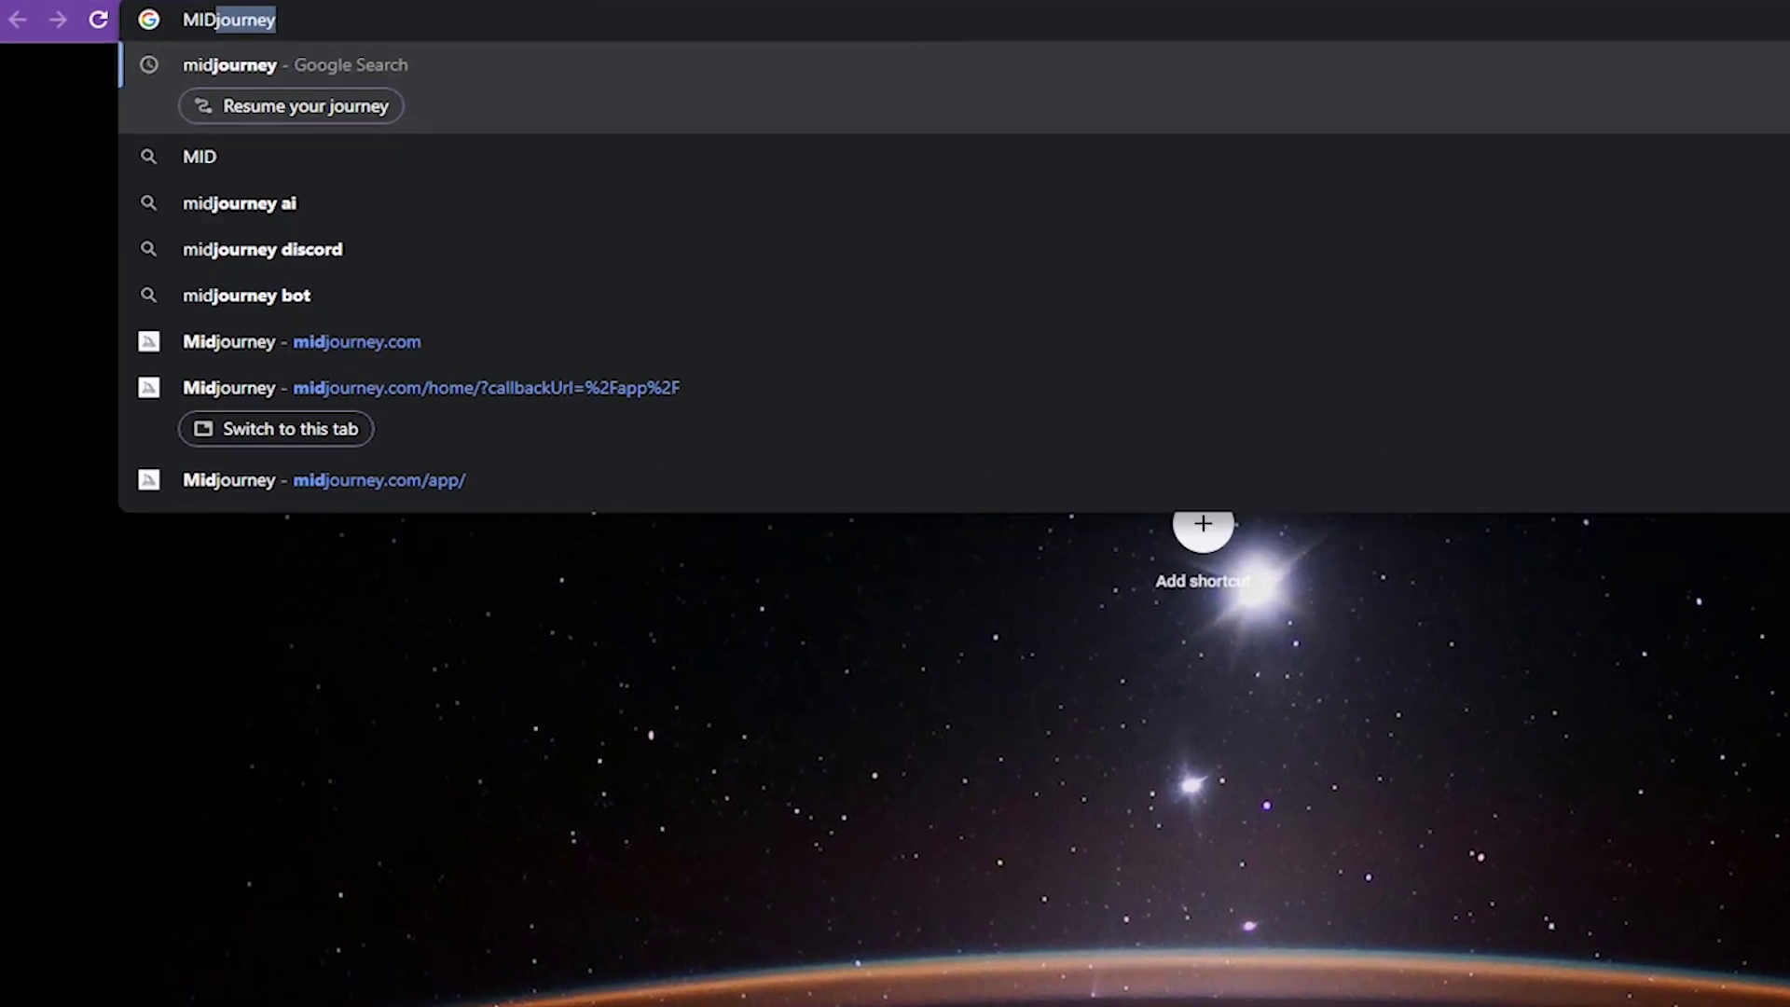
text(journey)
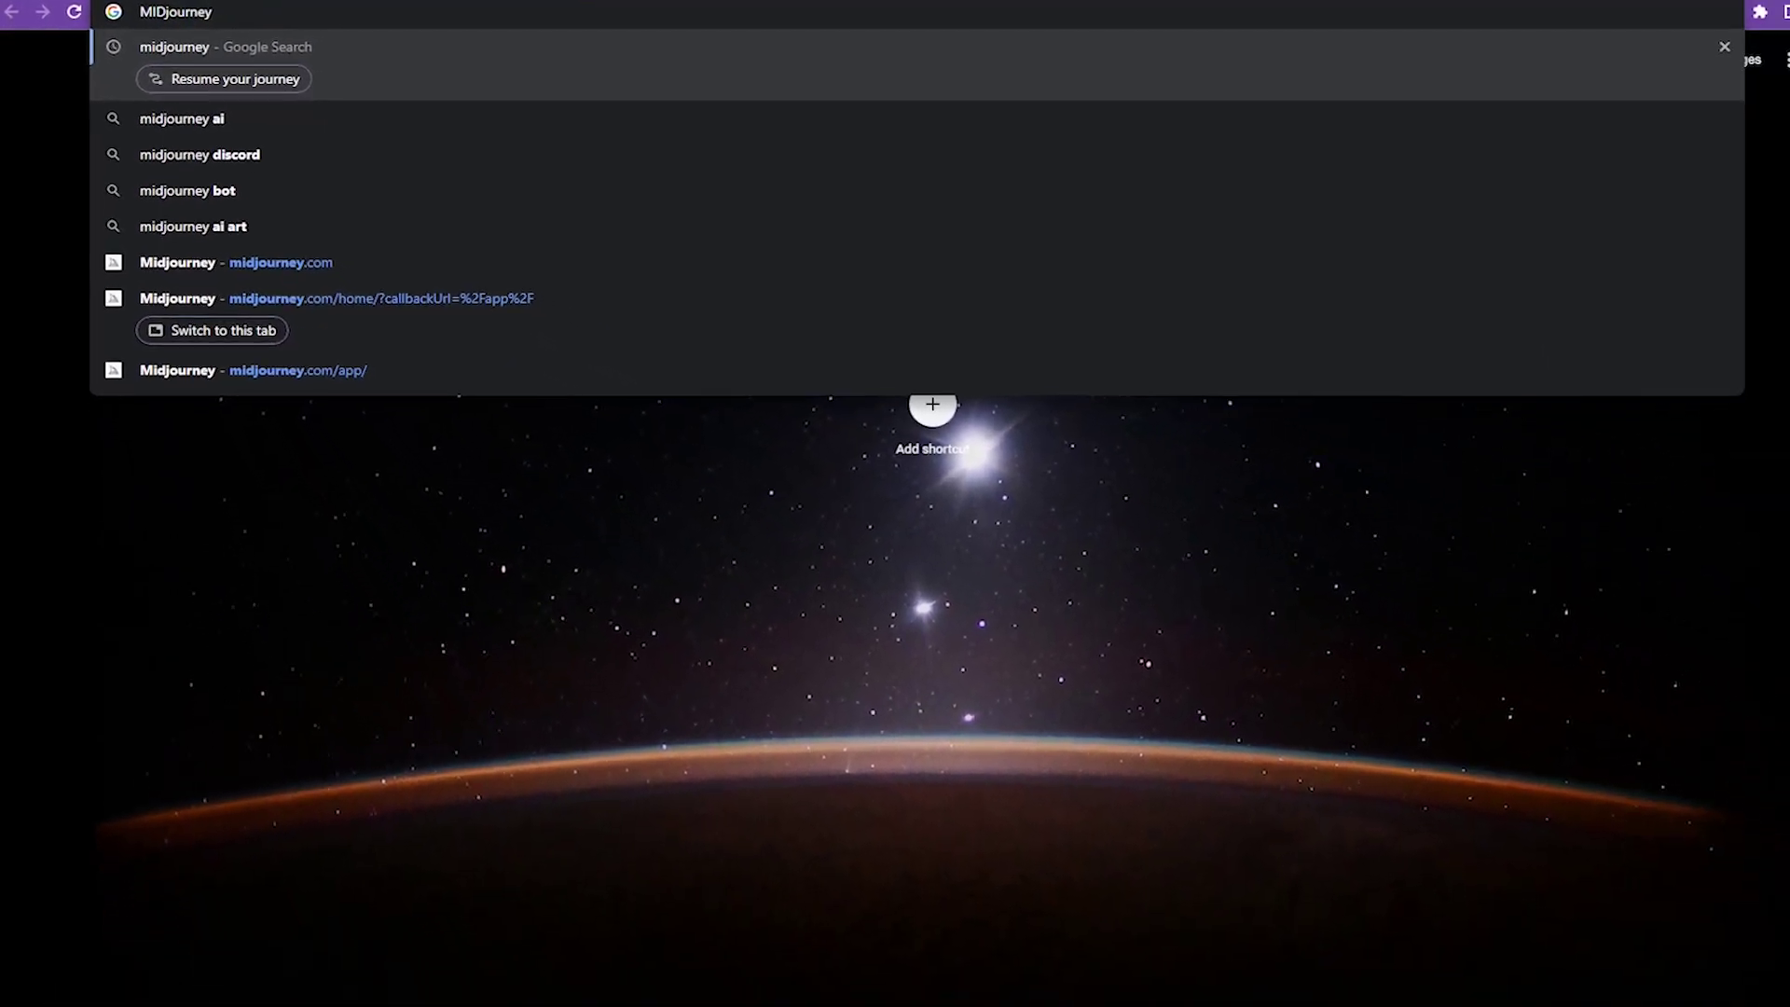
key(Return)
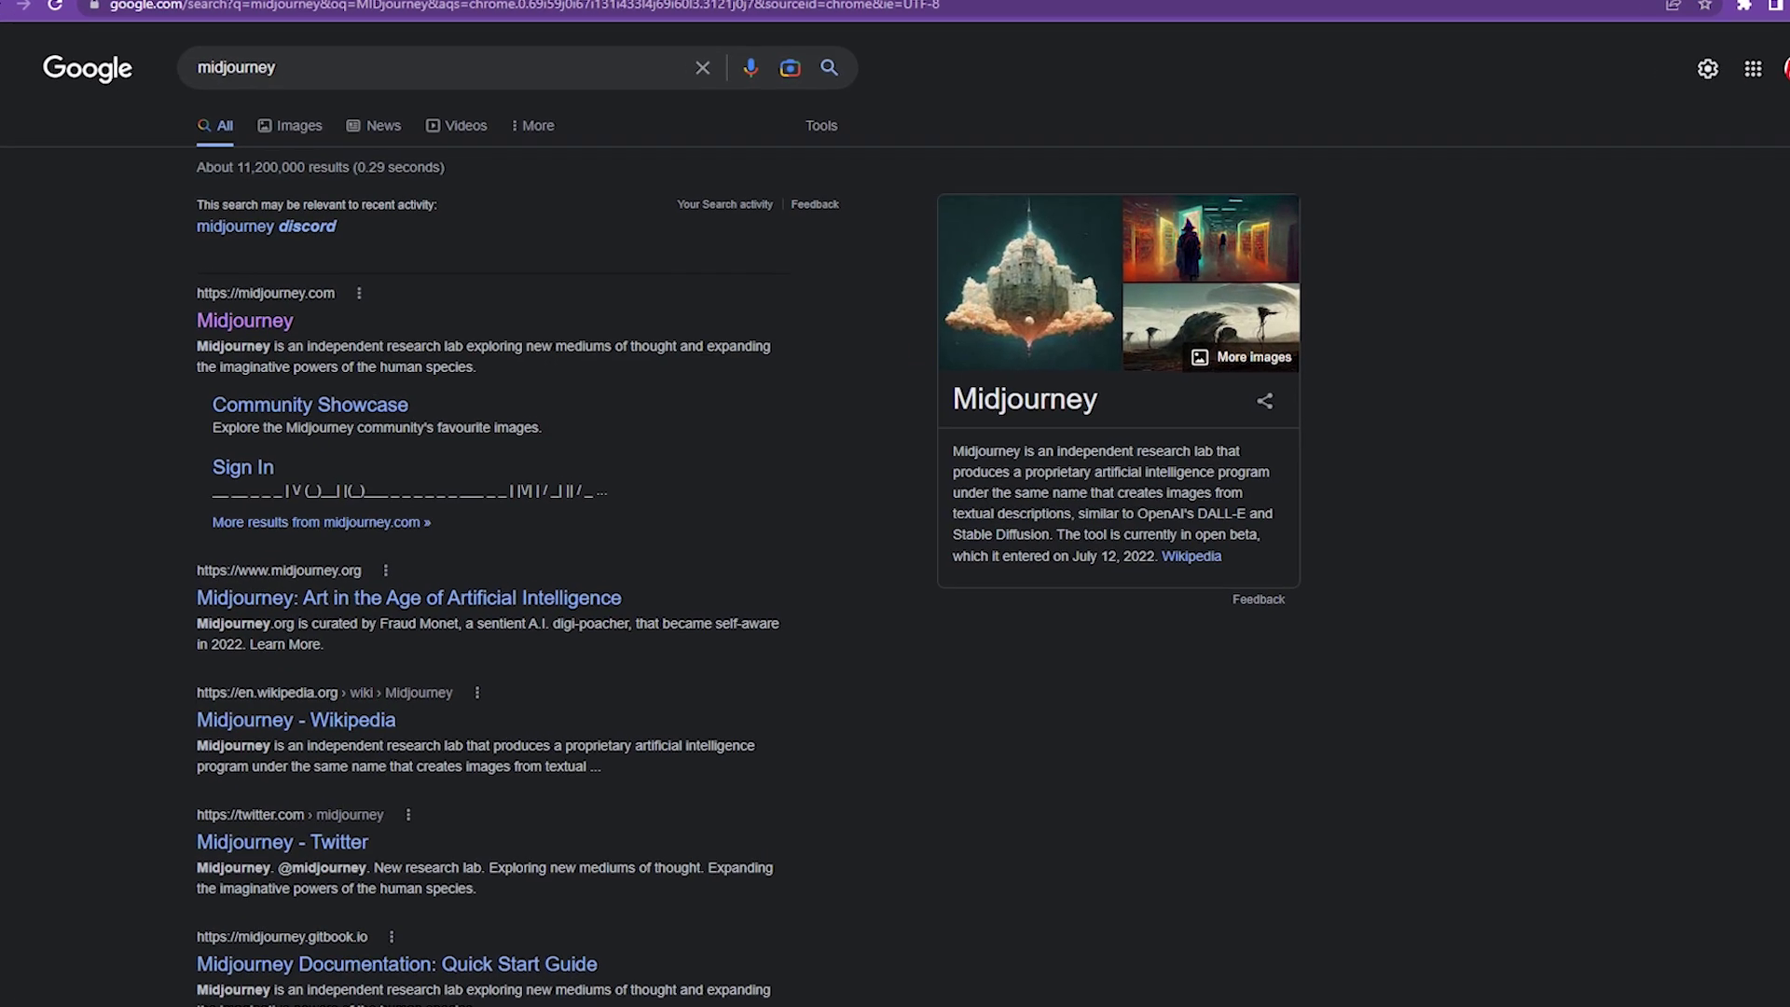
click(173, 355)
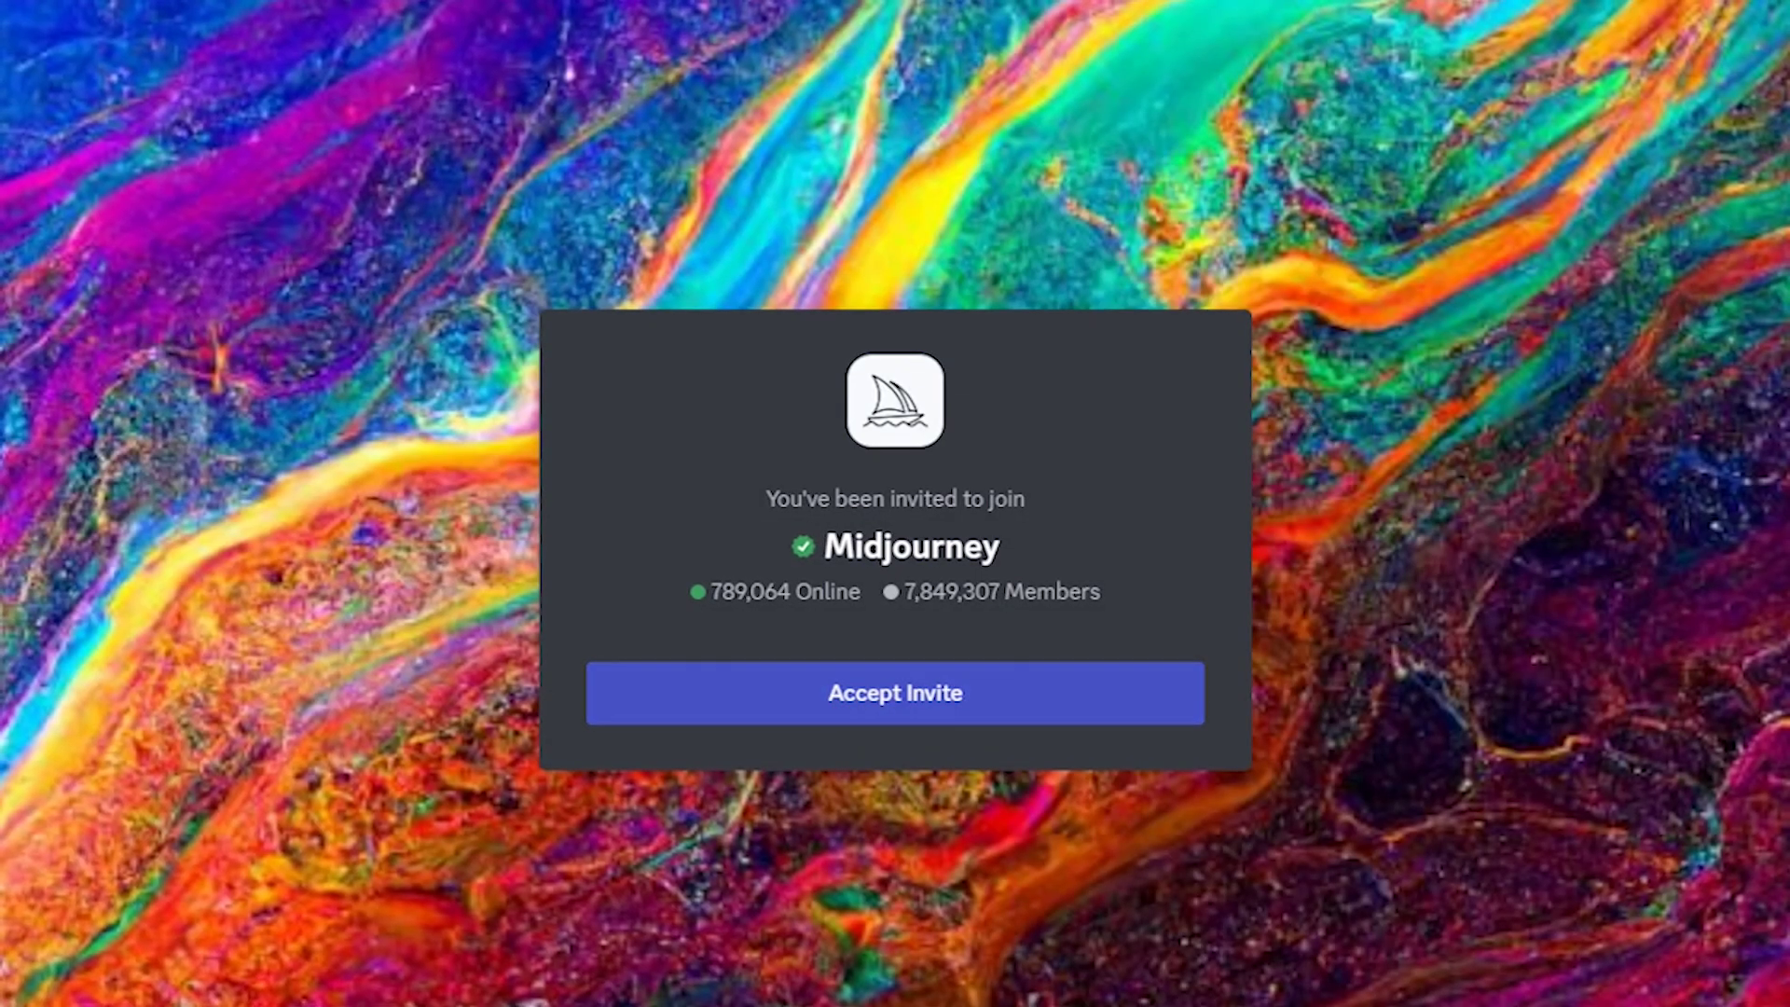
Accept the Midjourney server invite, start the human check and select four ladybug images in its first set
click(894, 693)
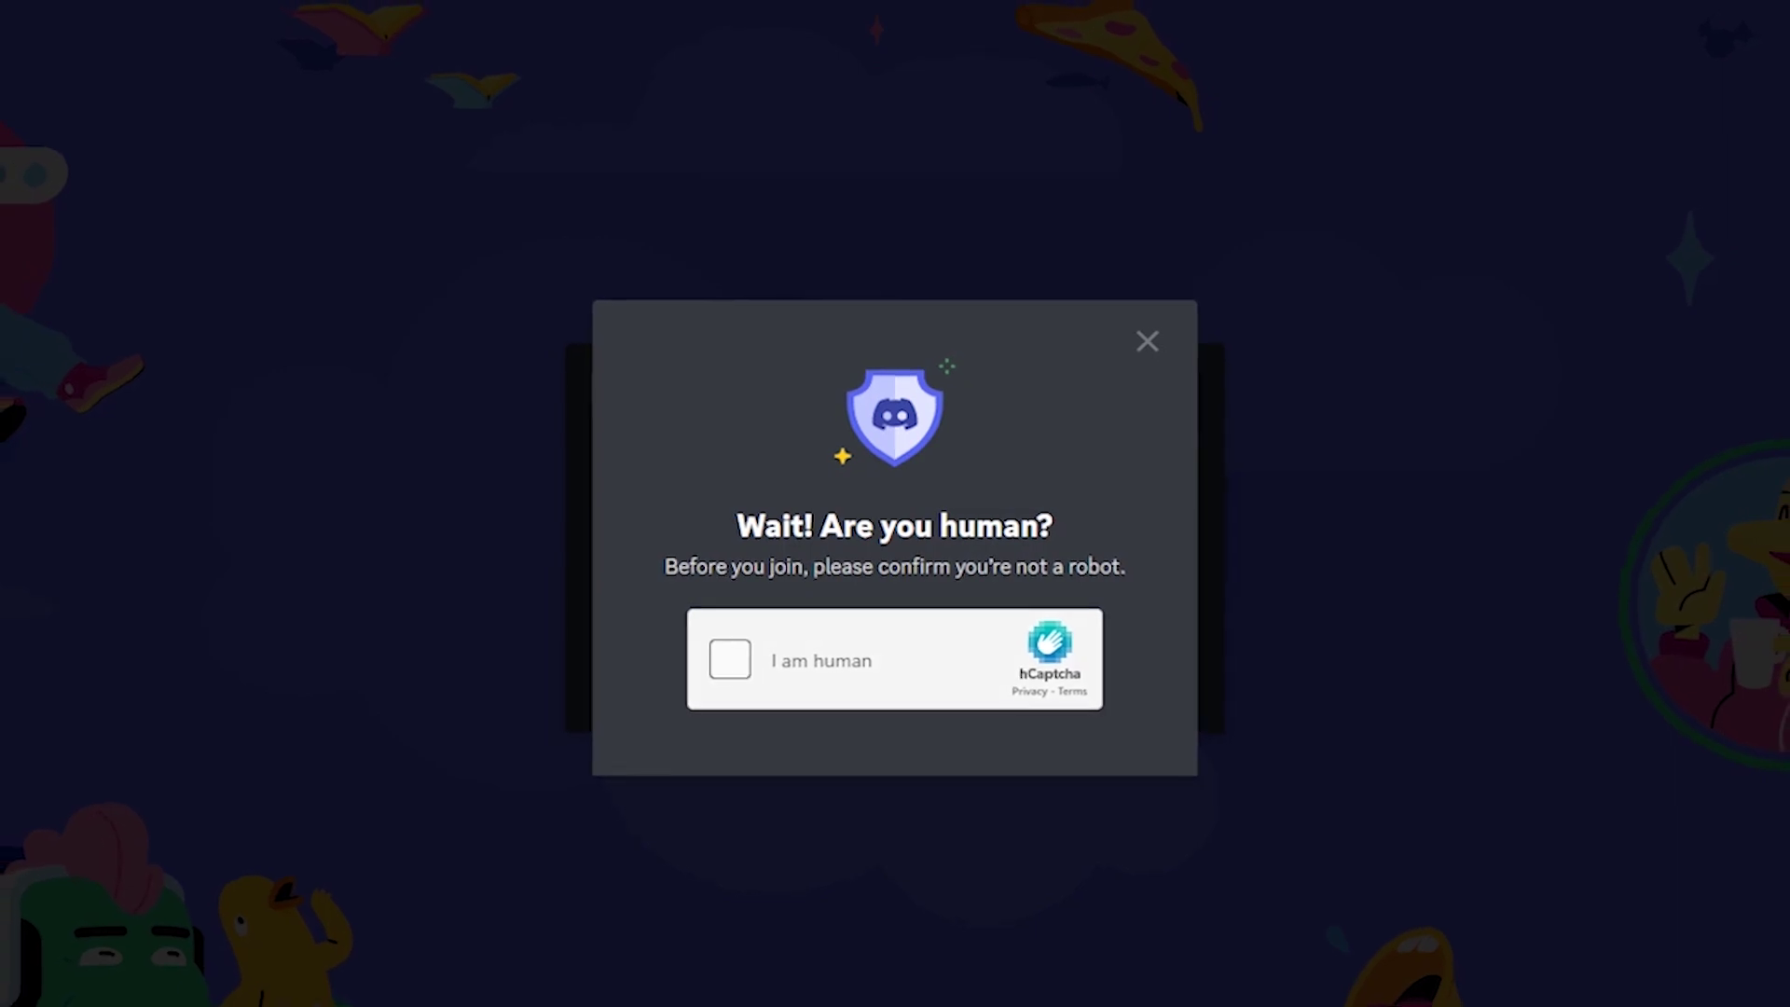
click(730, 659)
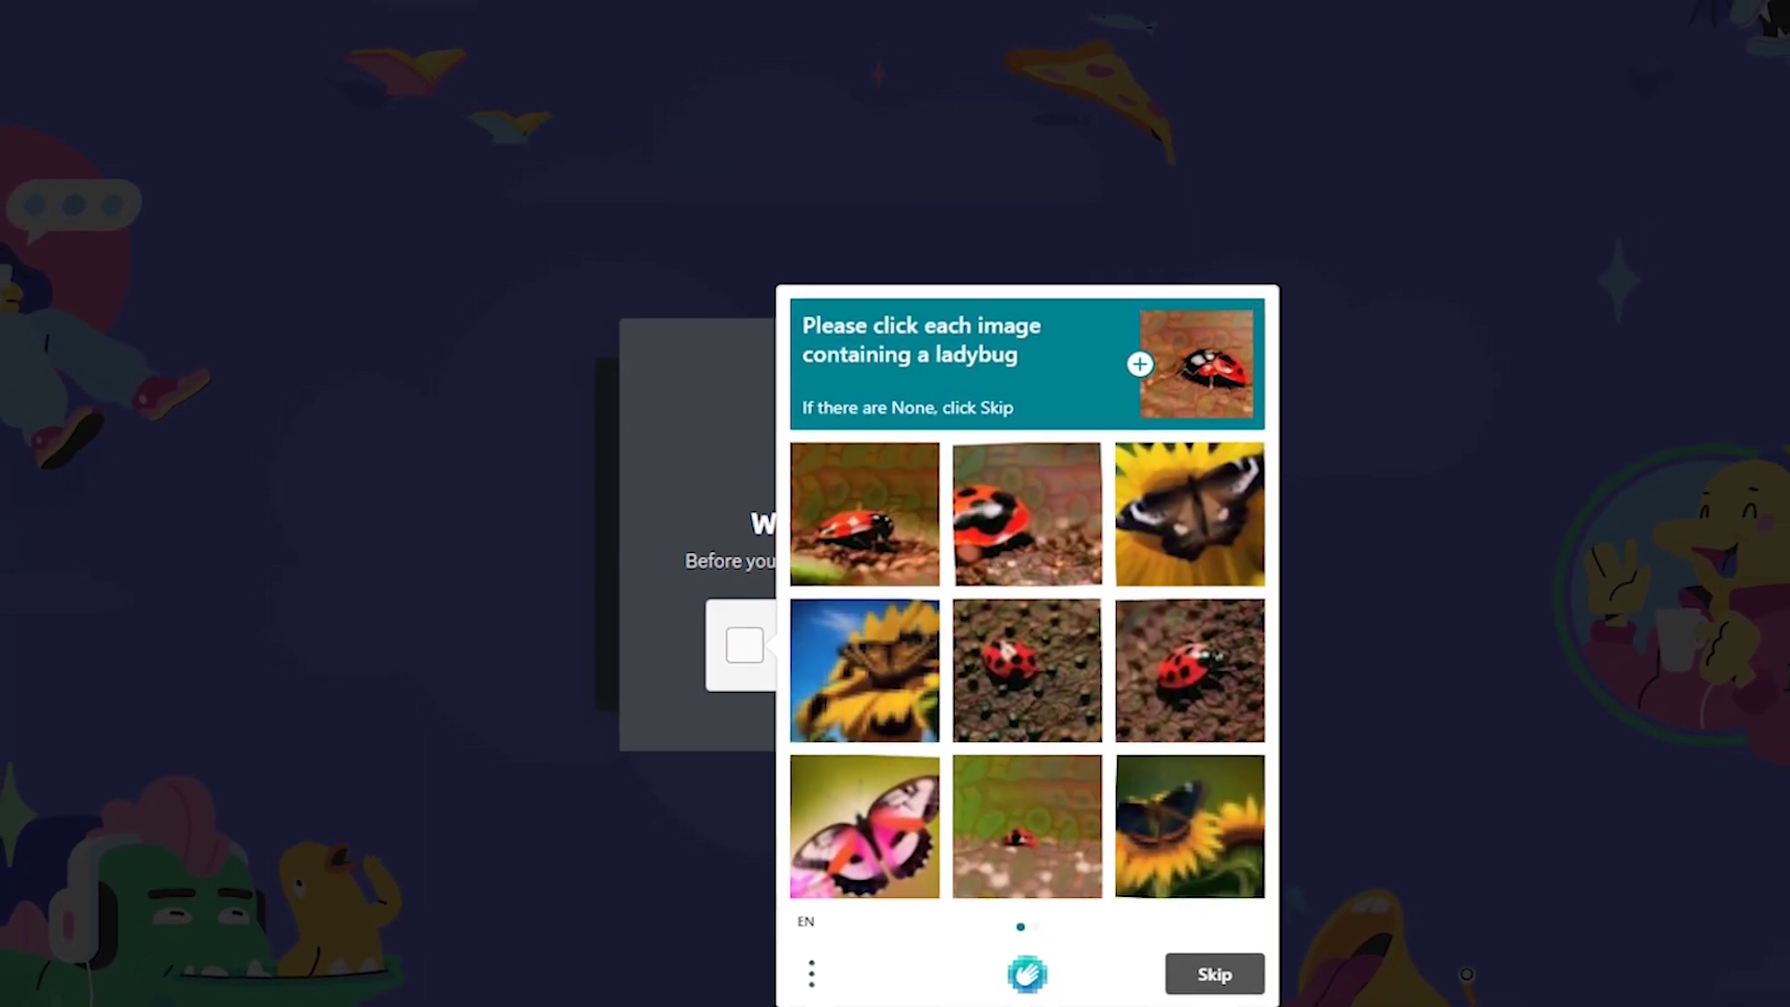
click(1026, 514)
click(864, 514)
click(1026, 670)
click(1189, 670)
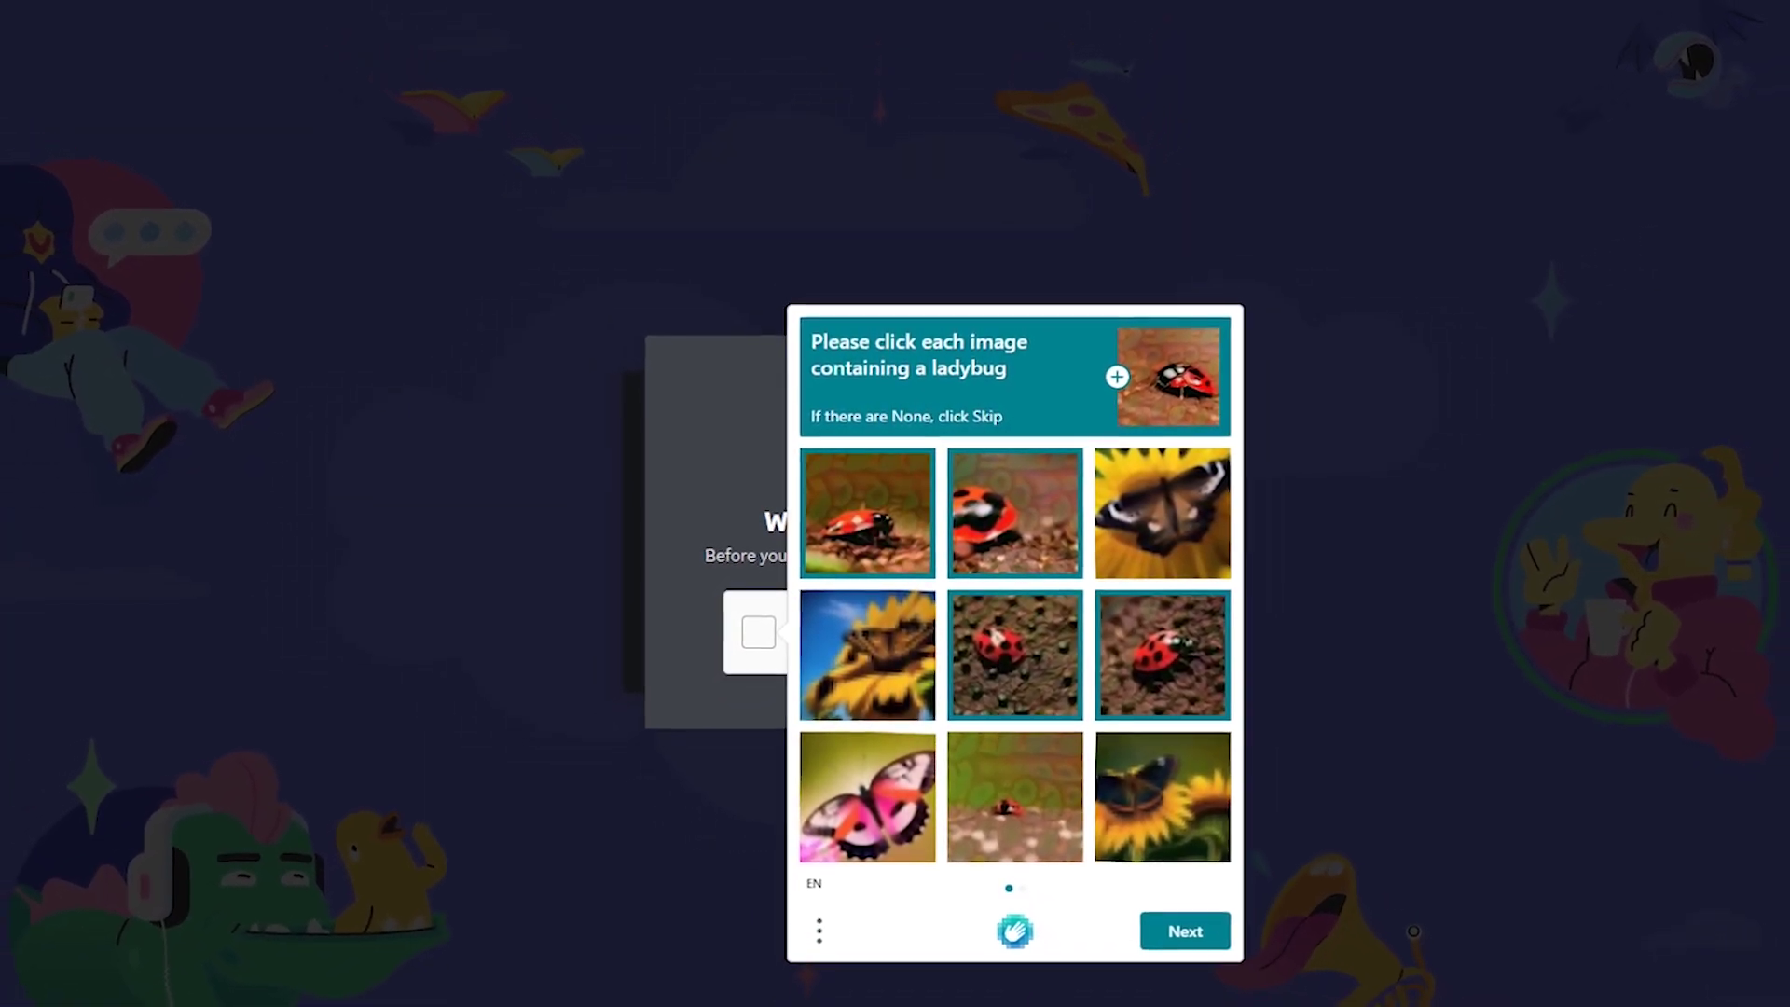
Verify the human check with the three ladybug images of the second set and decline opening the desktop application
click(1184, 931)
click(867, 513)
click(1014, 513)
click(867, 654)
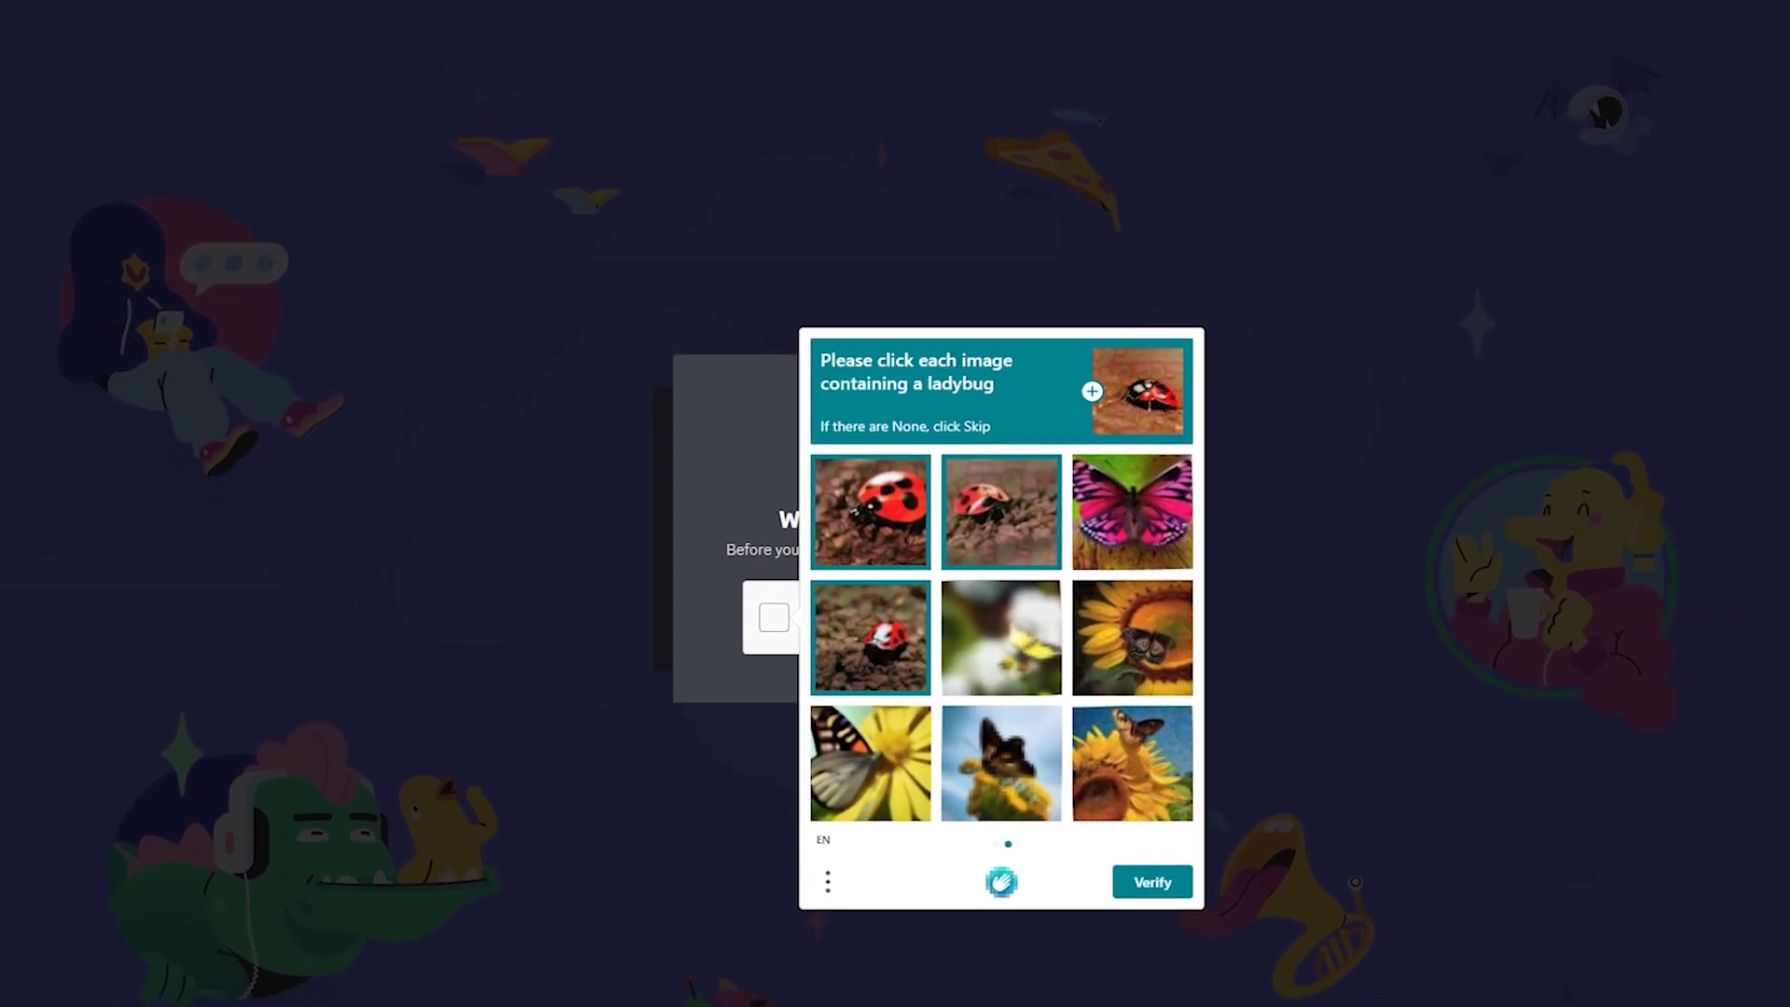
click(1151, 881)
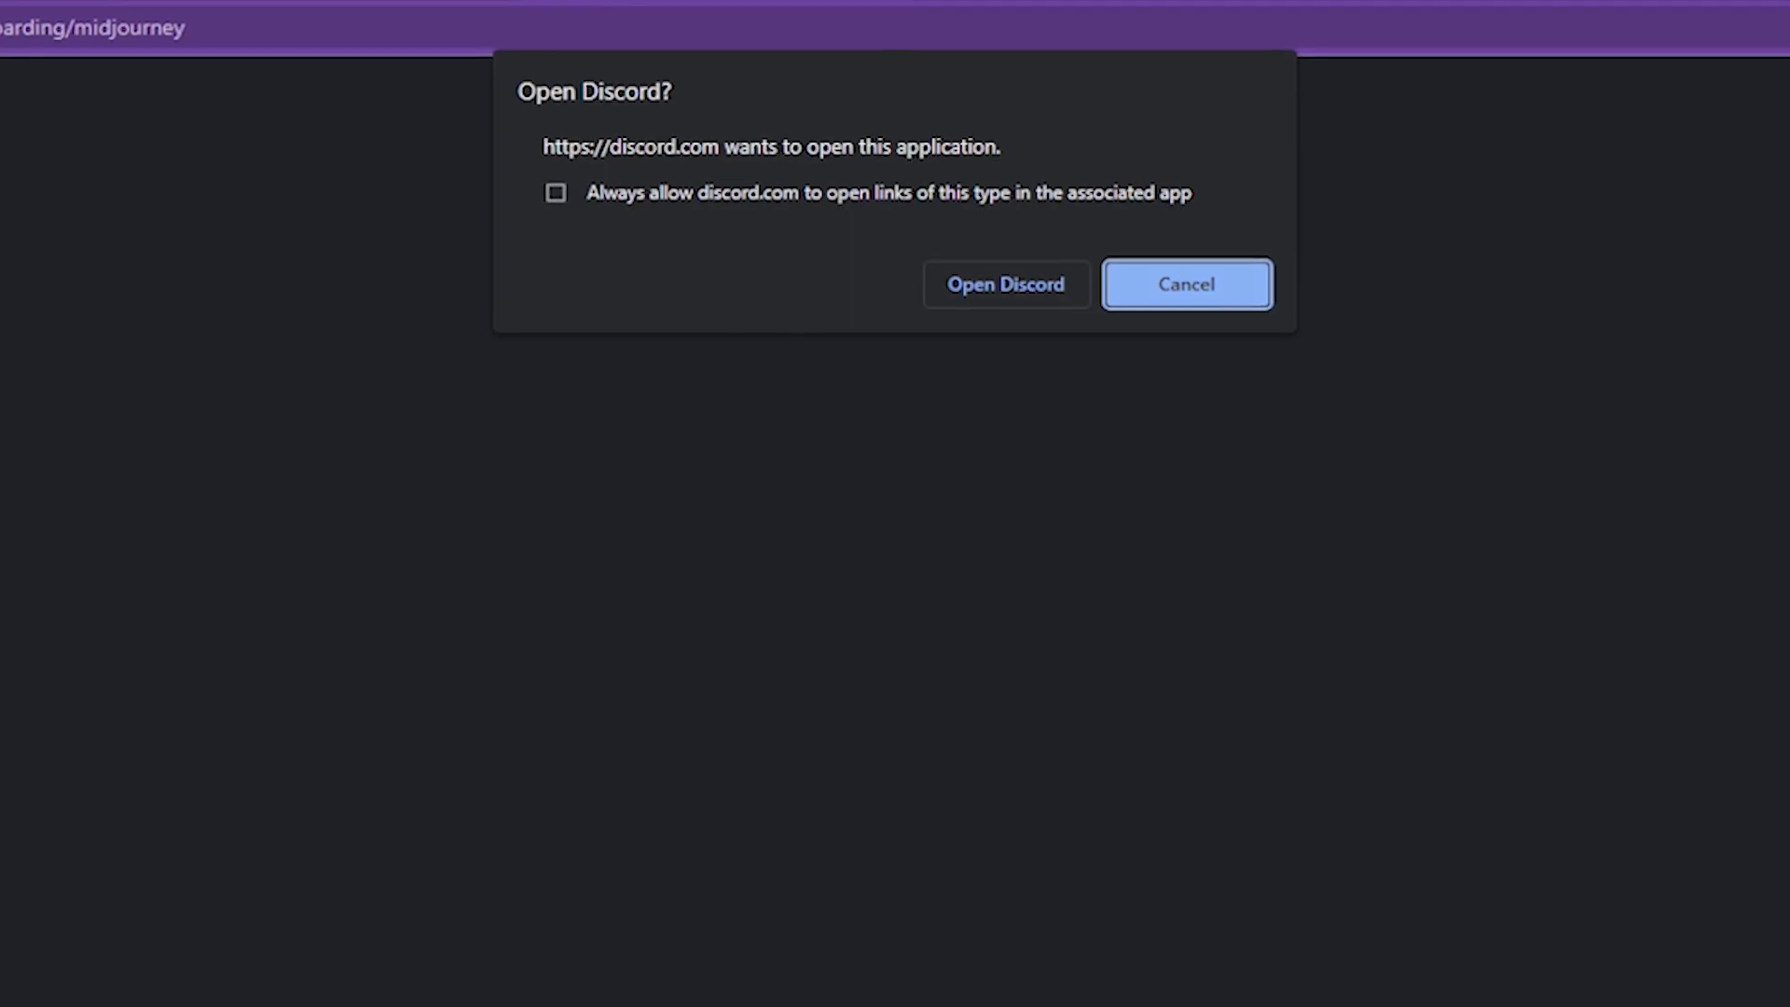
key(Escape)
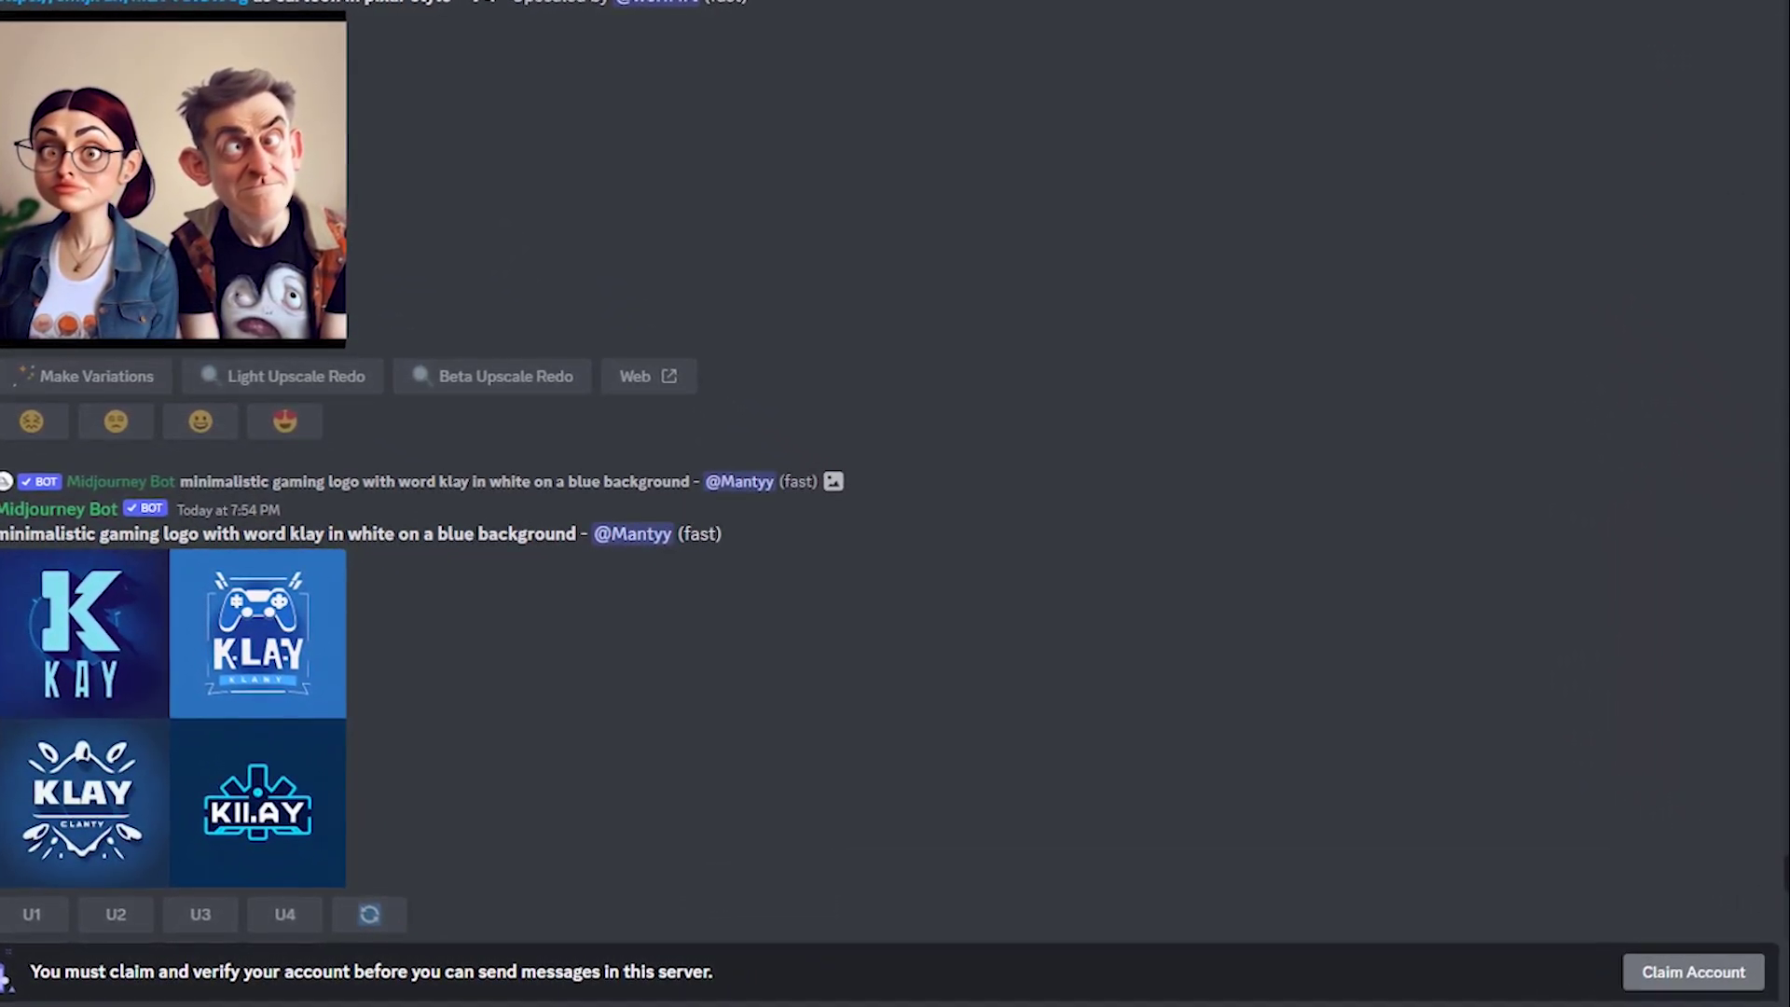
Claim the account so messages can be sent in the Midjourney server, and close the confirmation-link dialog
click(1692, 973)
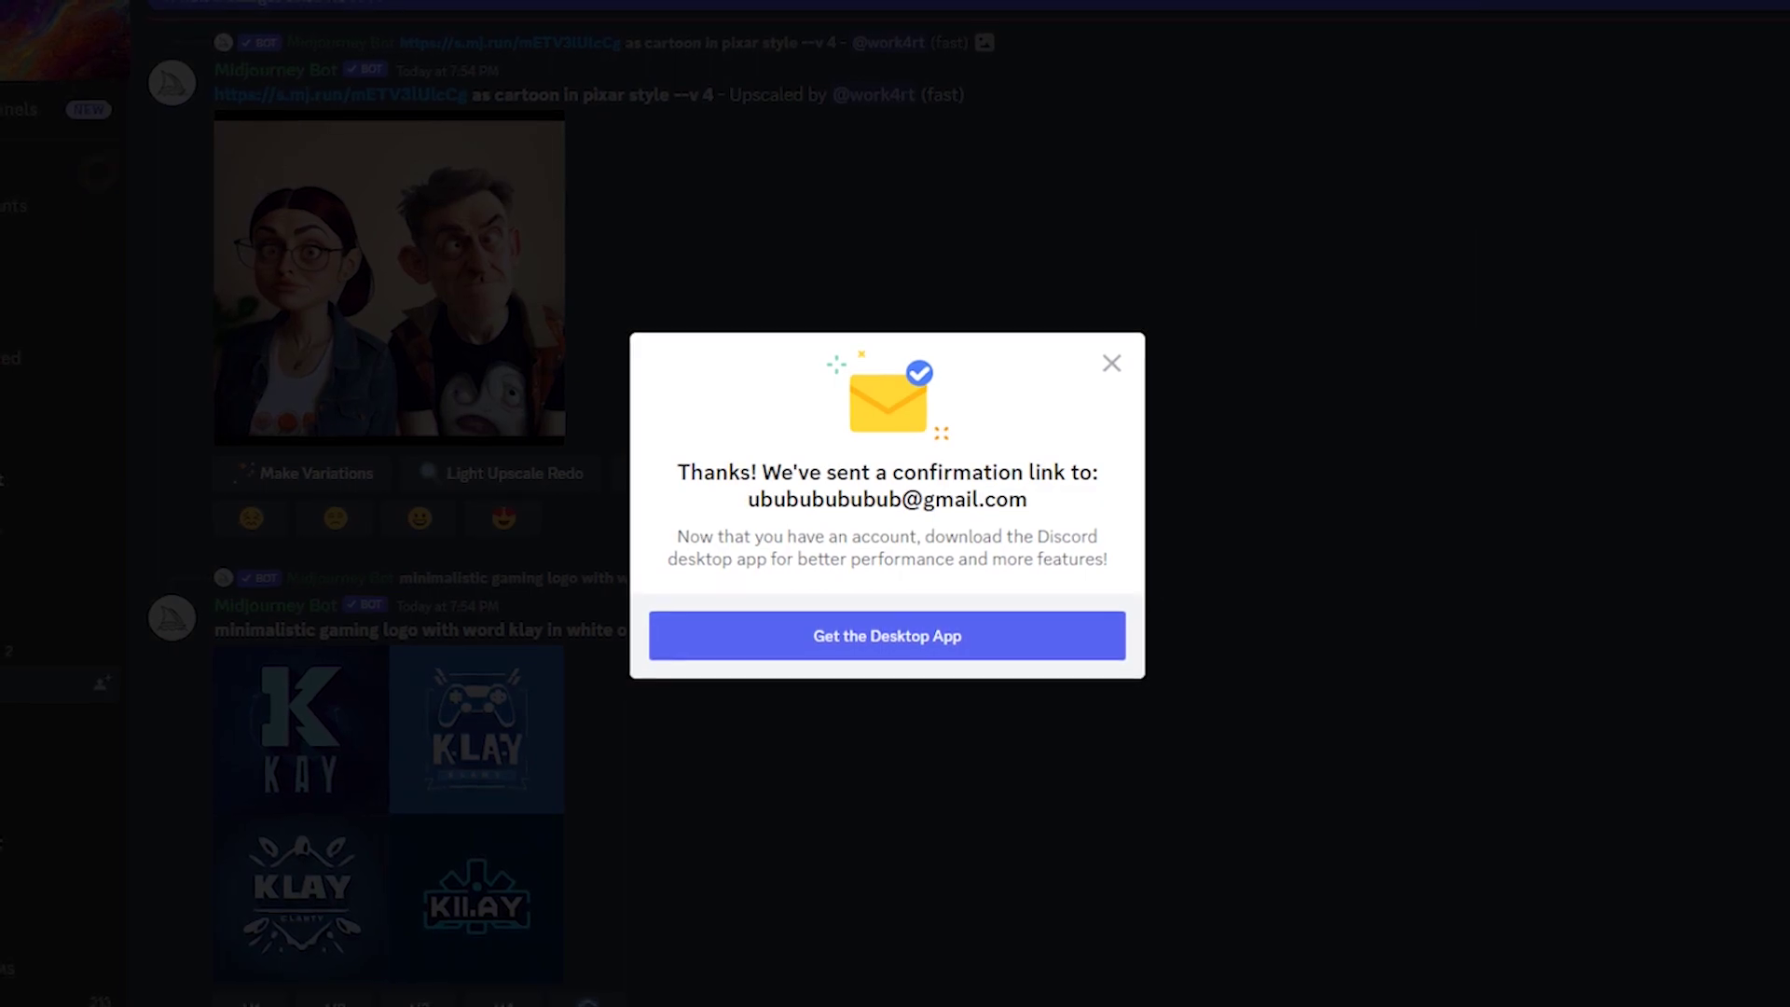
click(1110, 362)
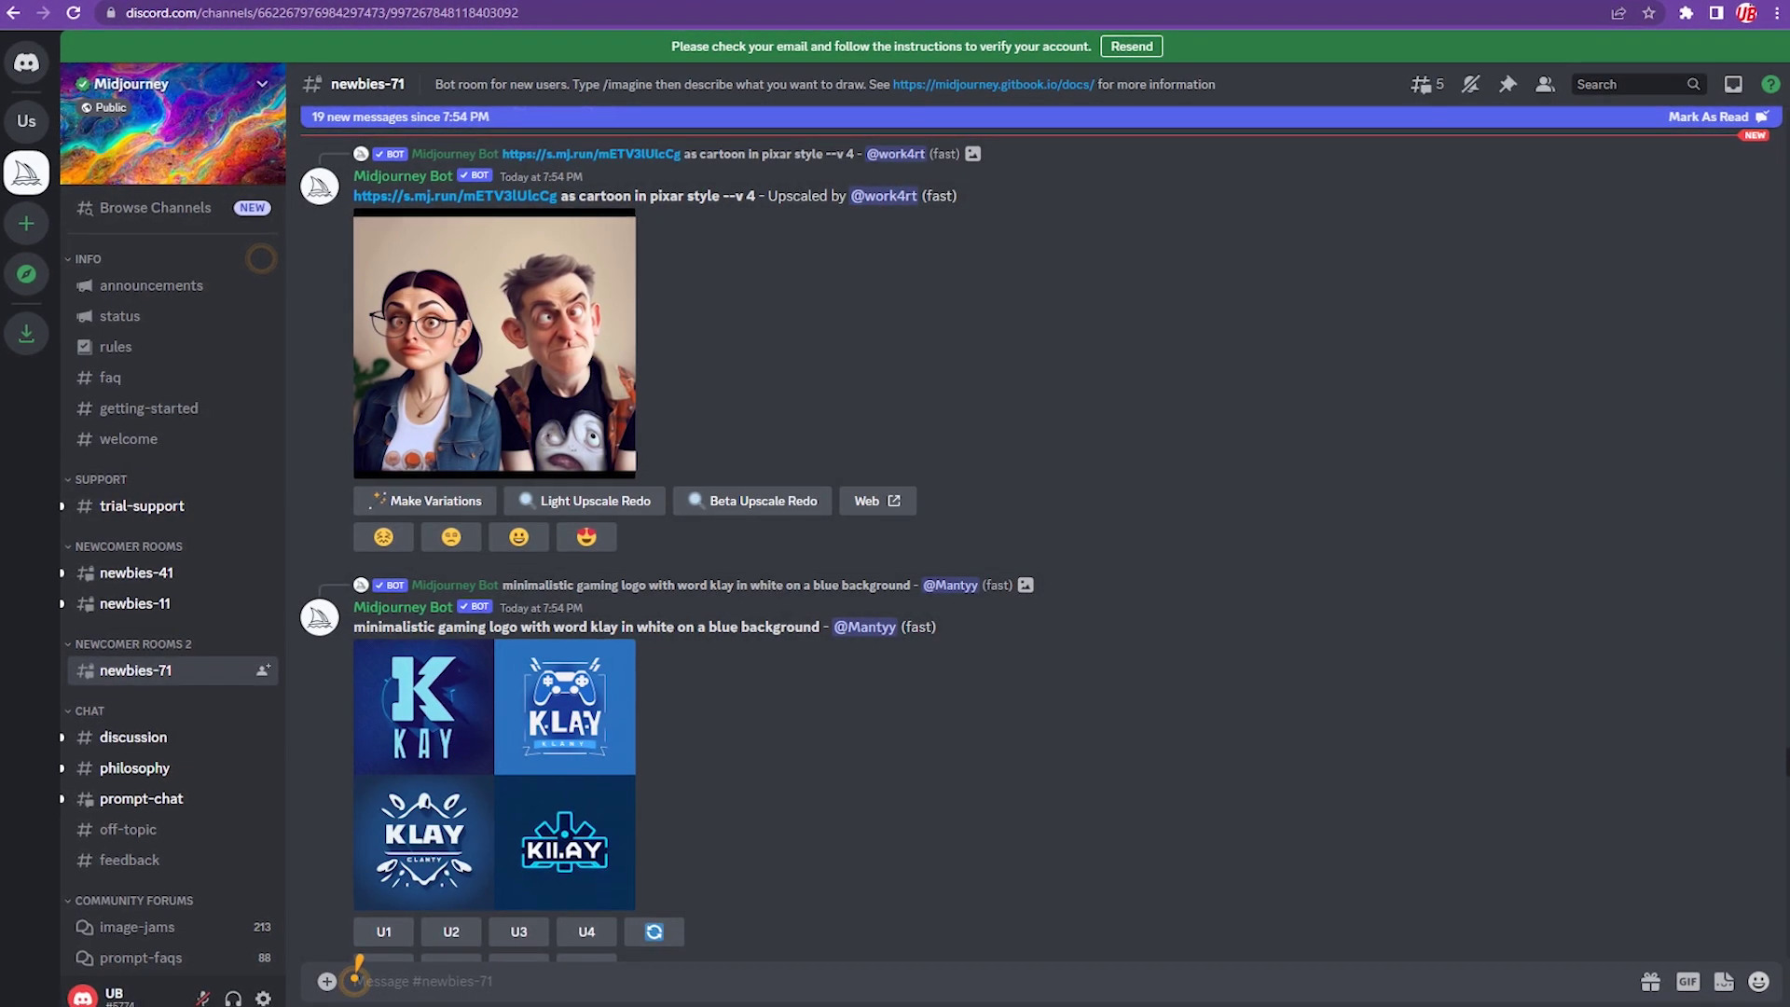
Try to generate images with the /imagine command and the prompt "plane" in the newbies-71 channel
text(/imagine)
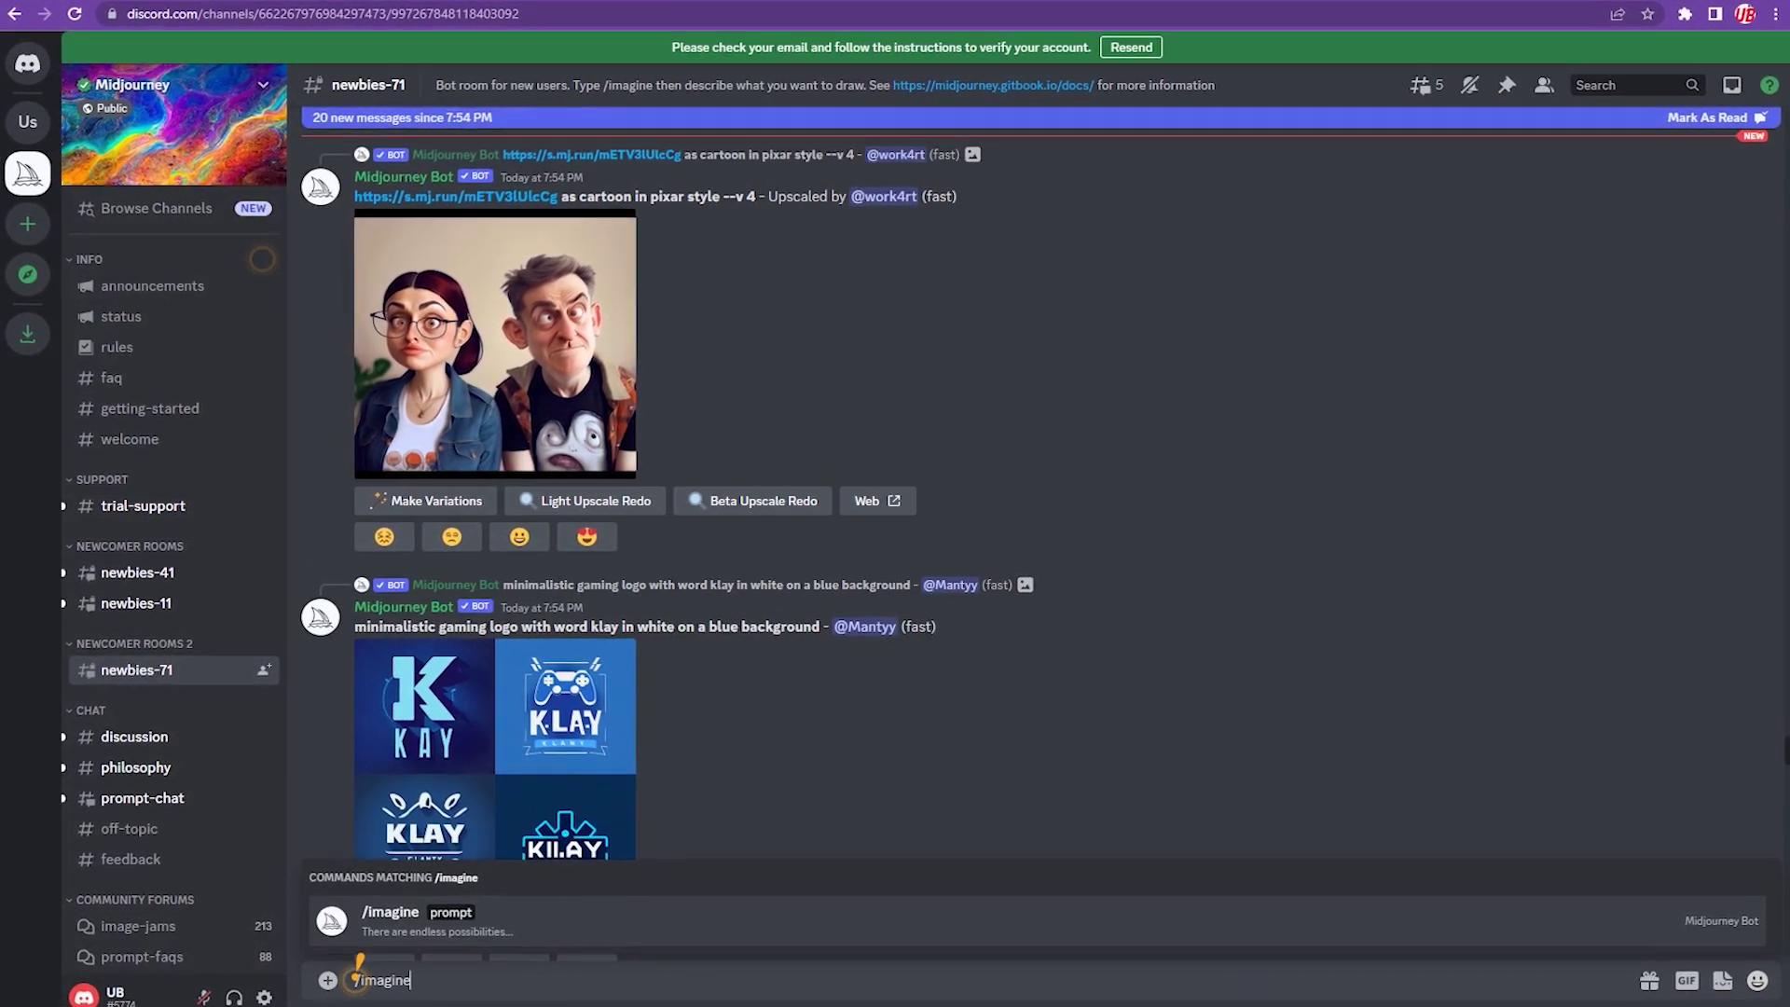
key(Tab)
text(plane)
key(Return)
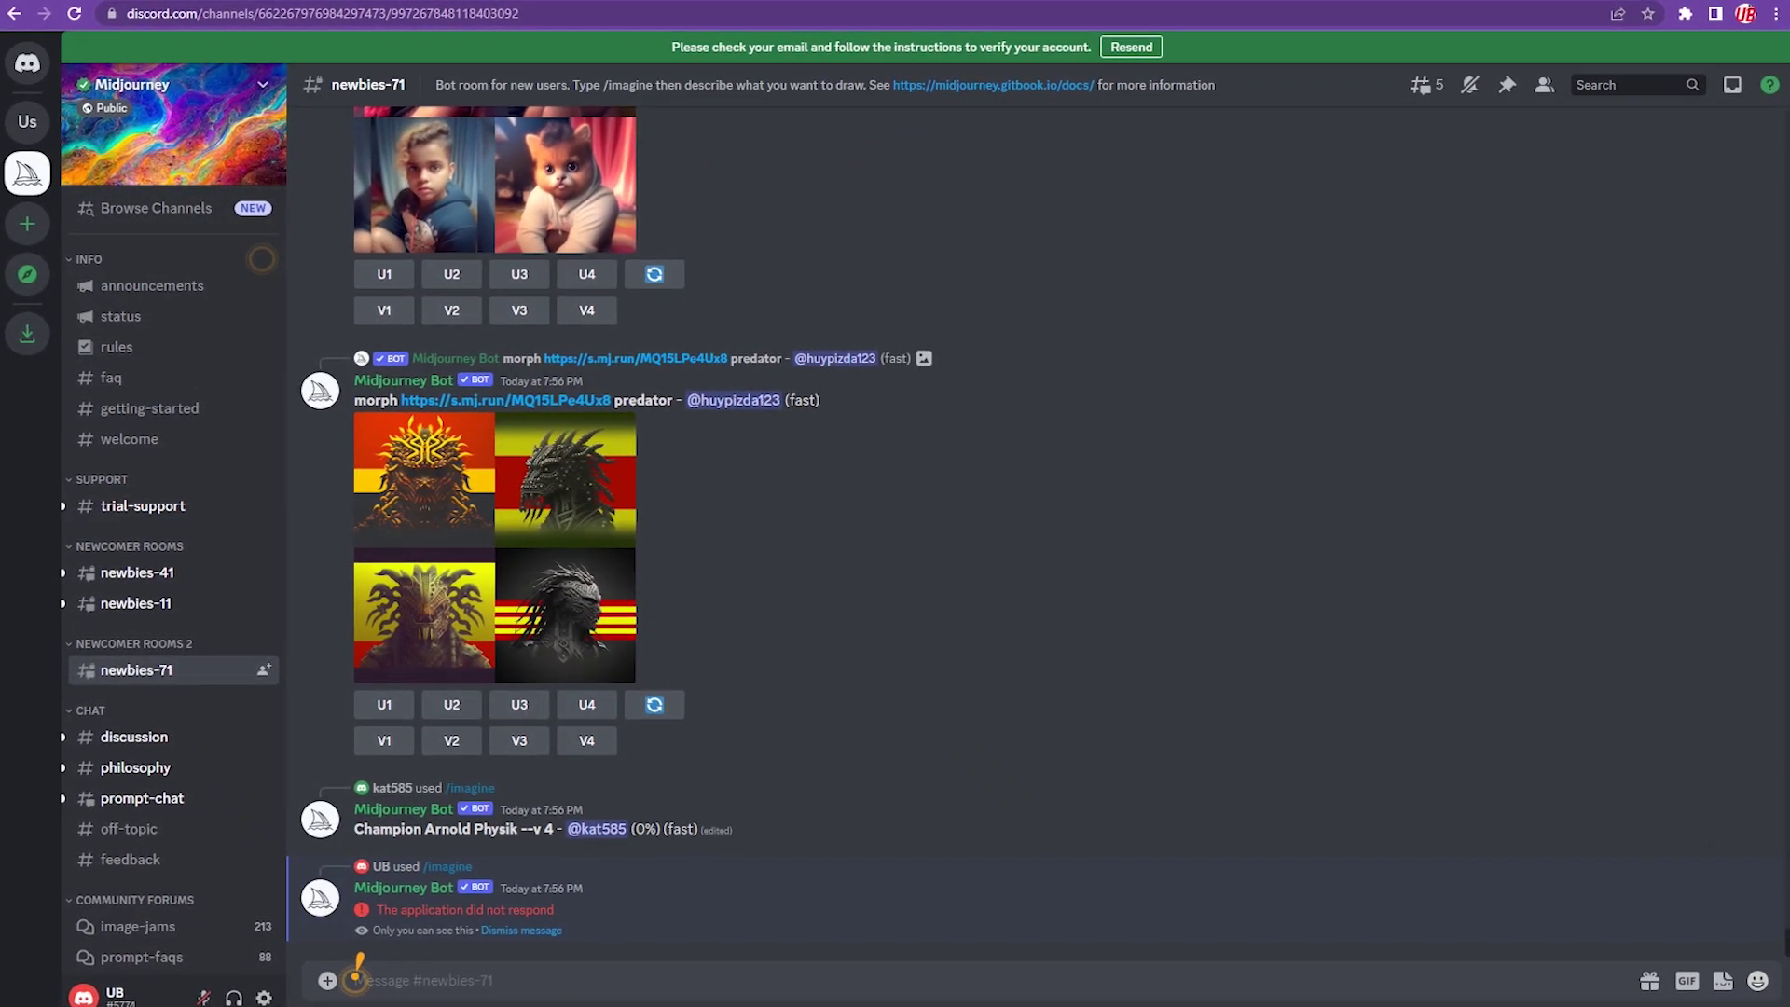
Submit the plane prompt again with the /imagine command in newbies-71
text(/imagine)
key(Tab)
text(pla)
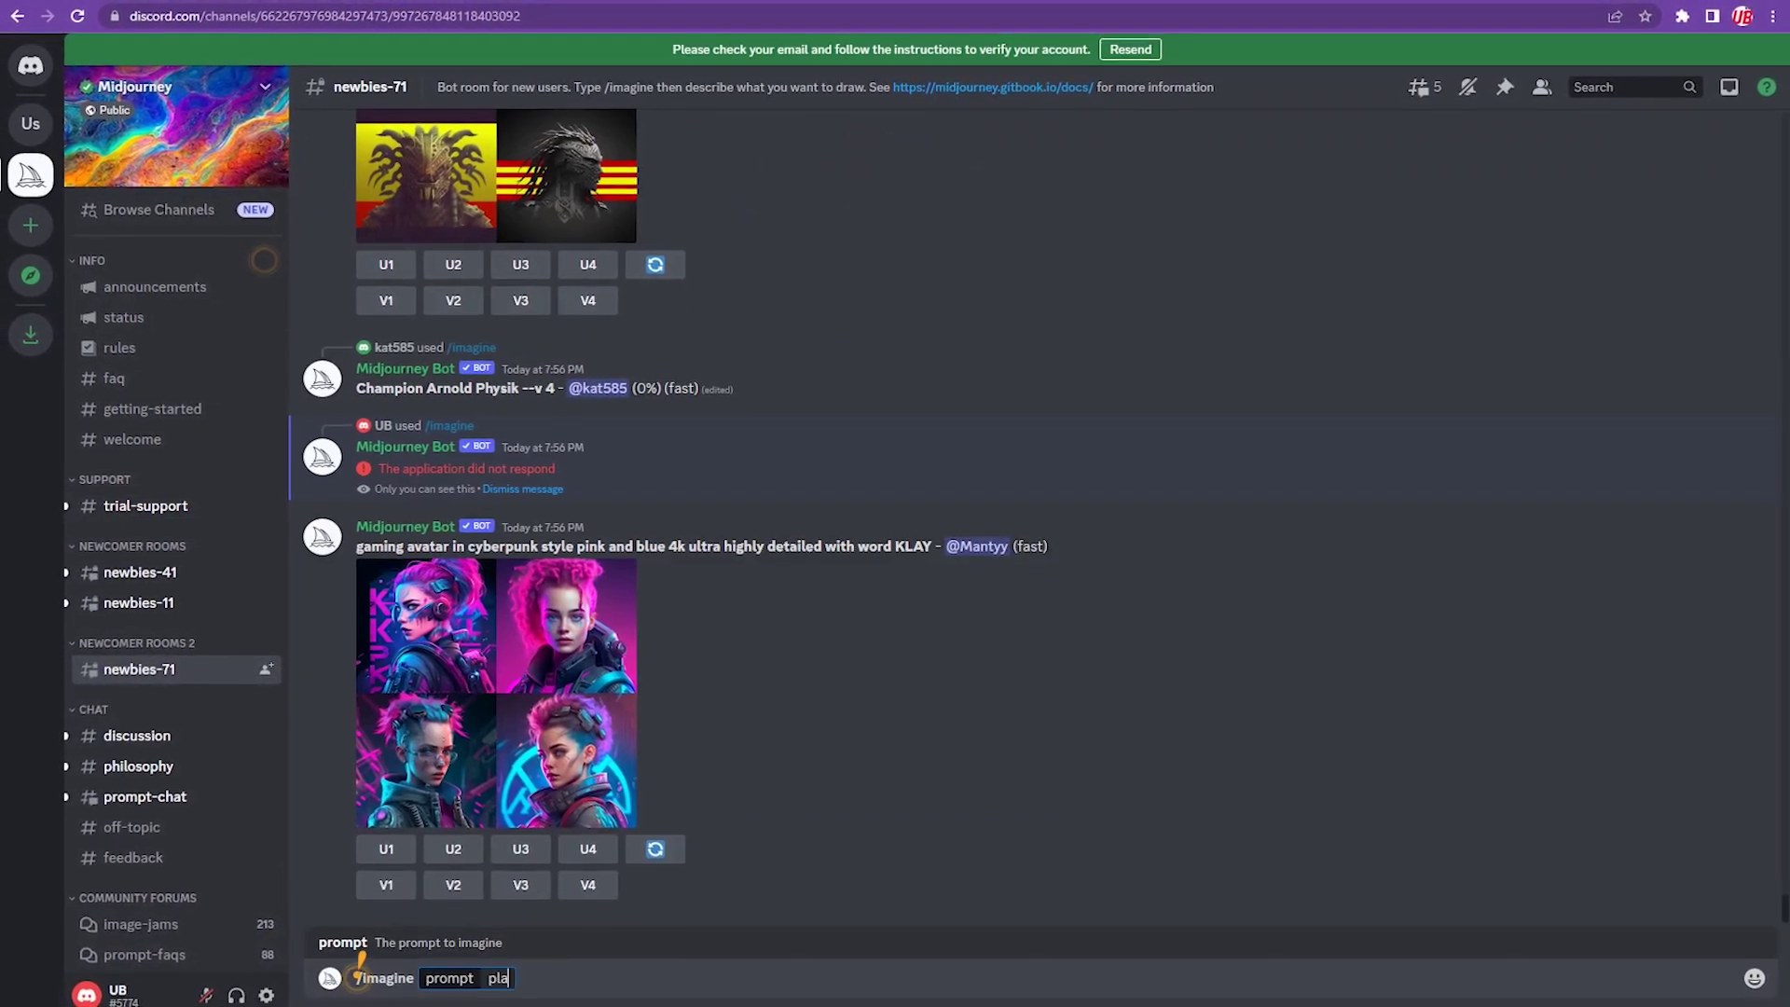
key(Return)
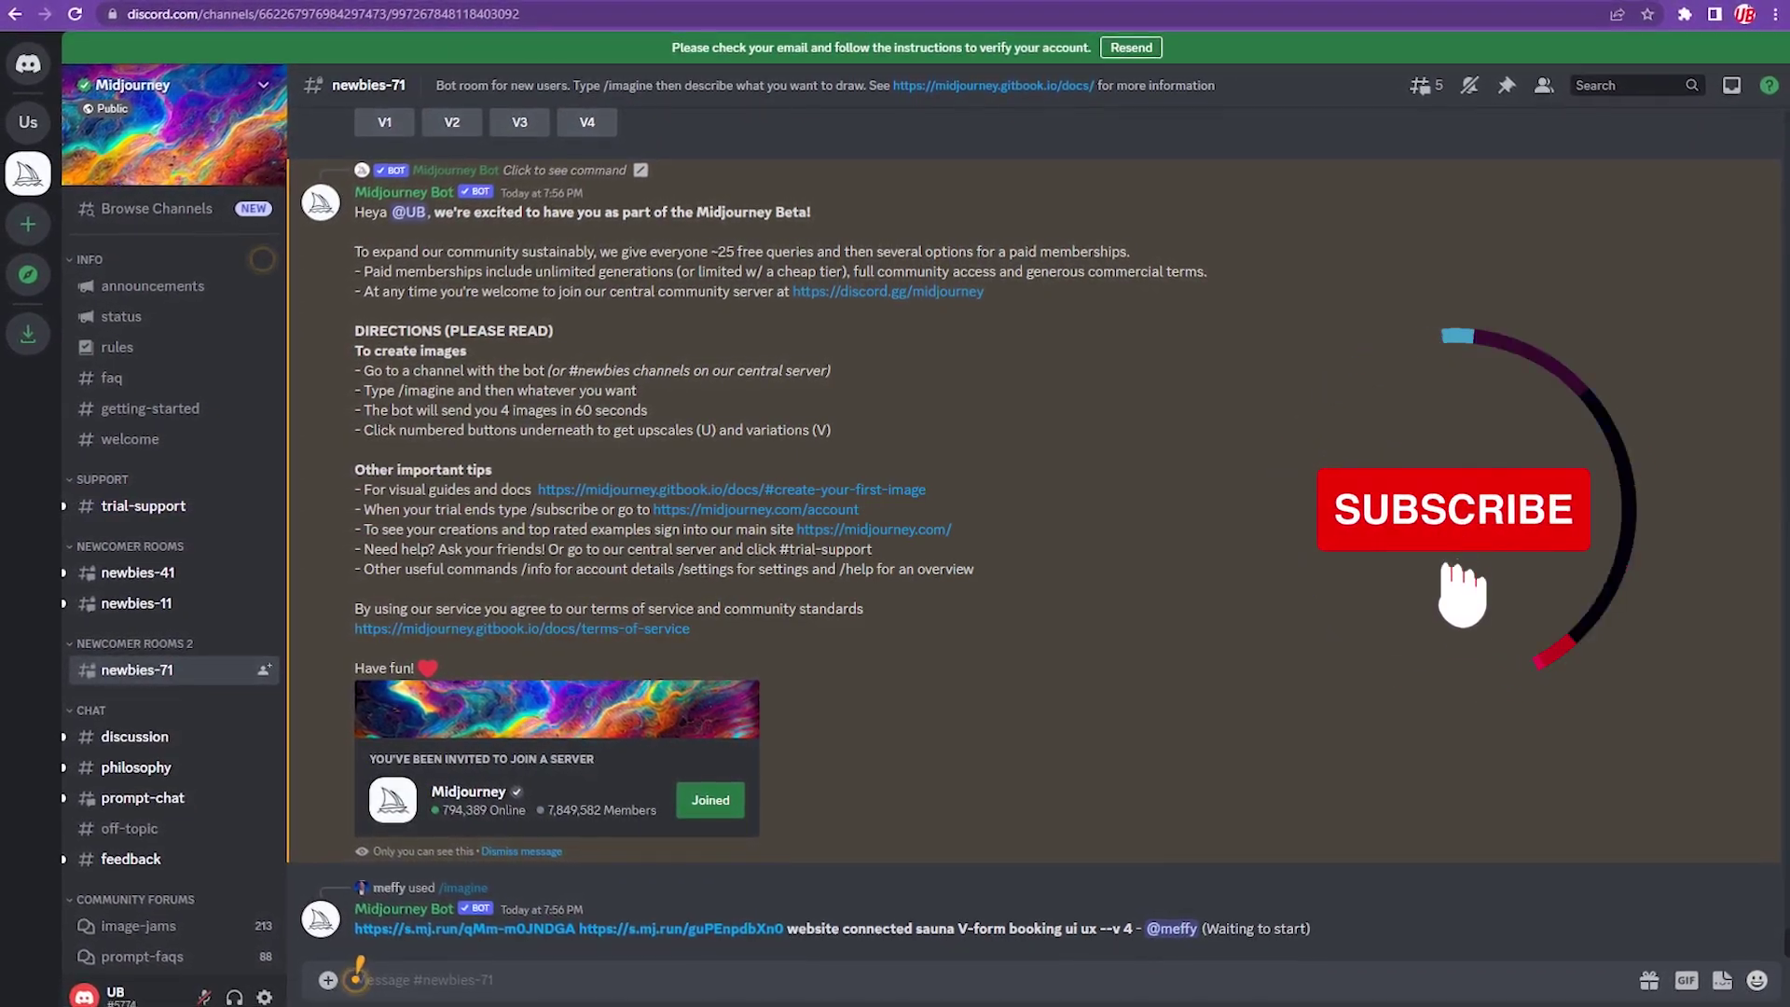
Send an /imagine request in newbies-71 with the prompt "superman with a sword --ar 3:2 --q 5"
text(/imagine)
key(Tab)
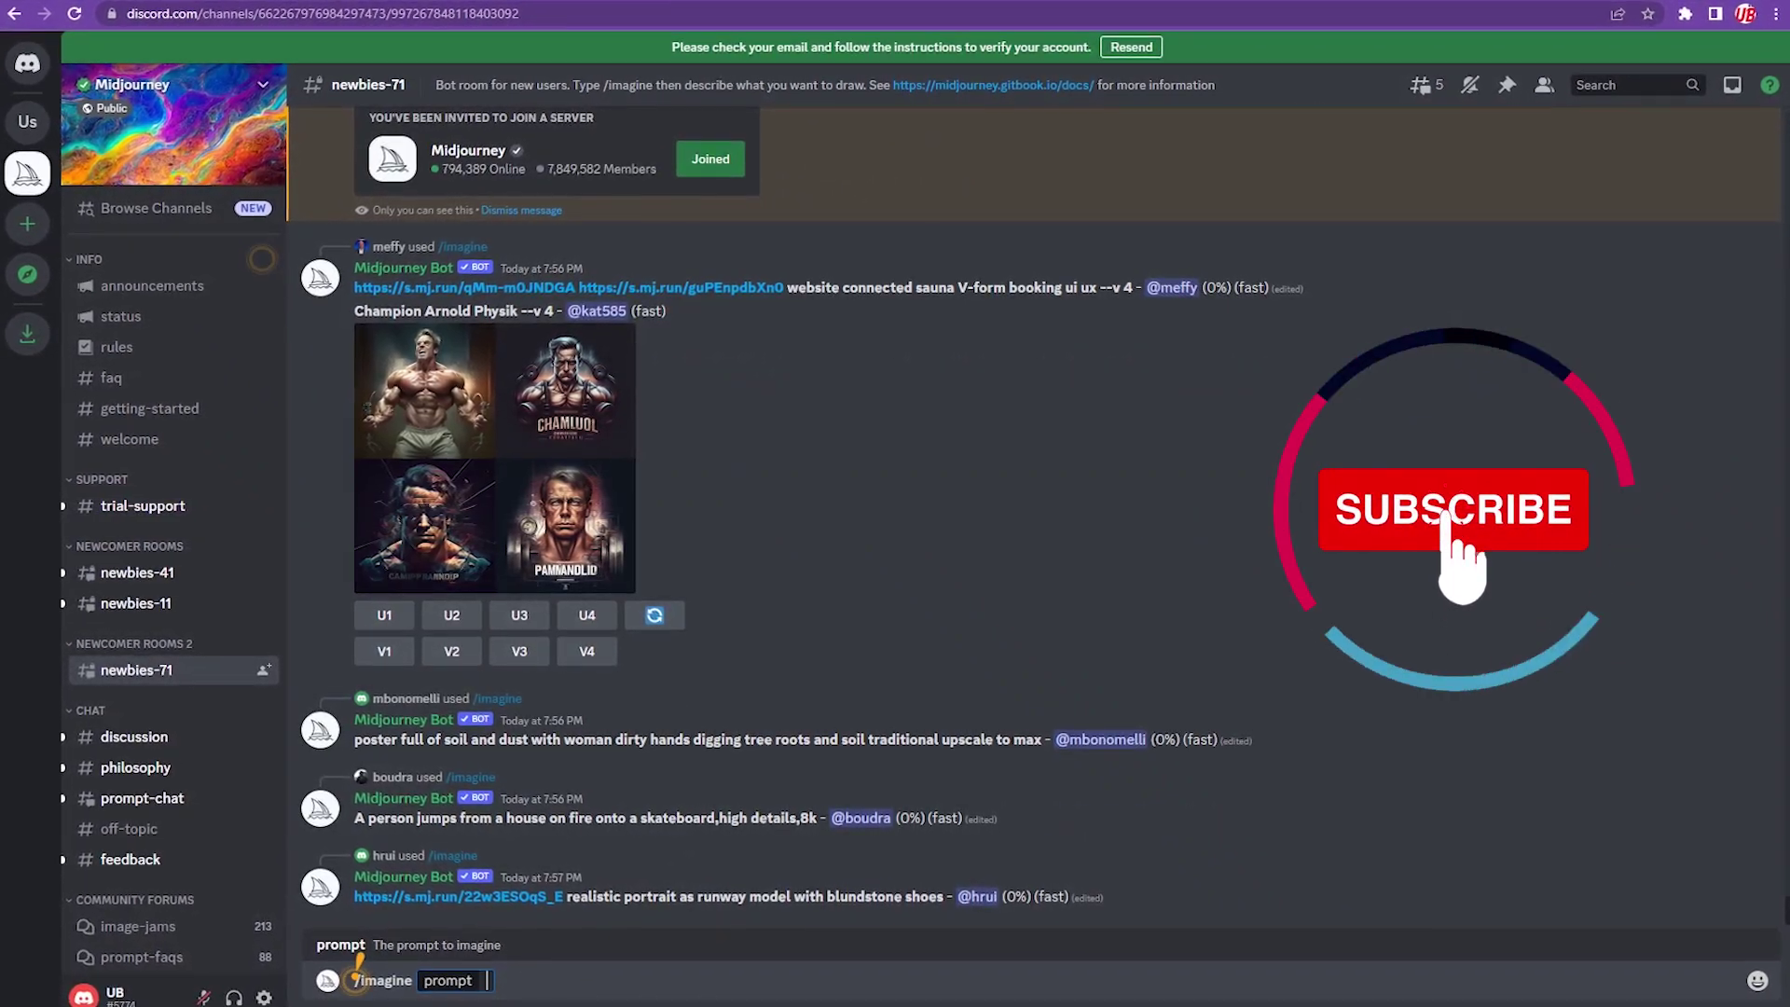
text(superman)
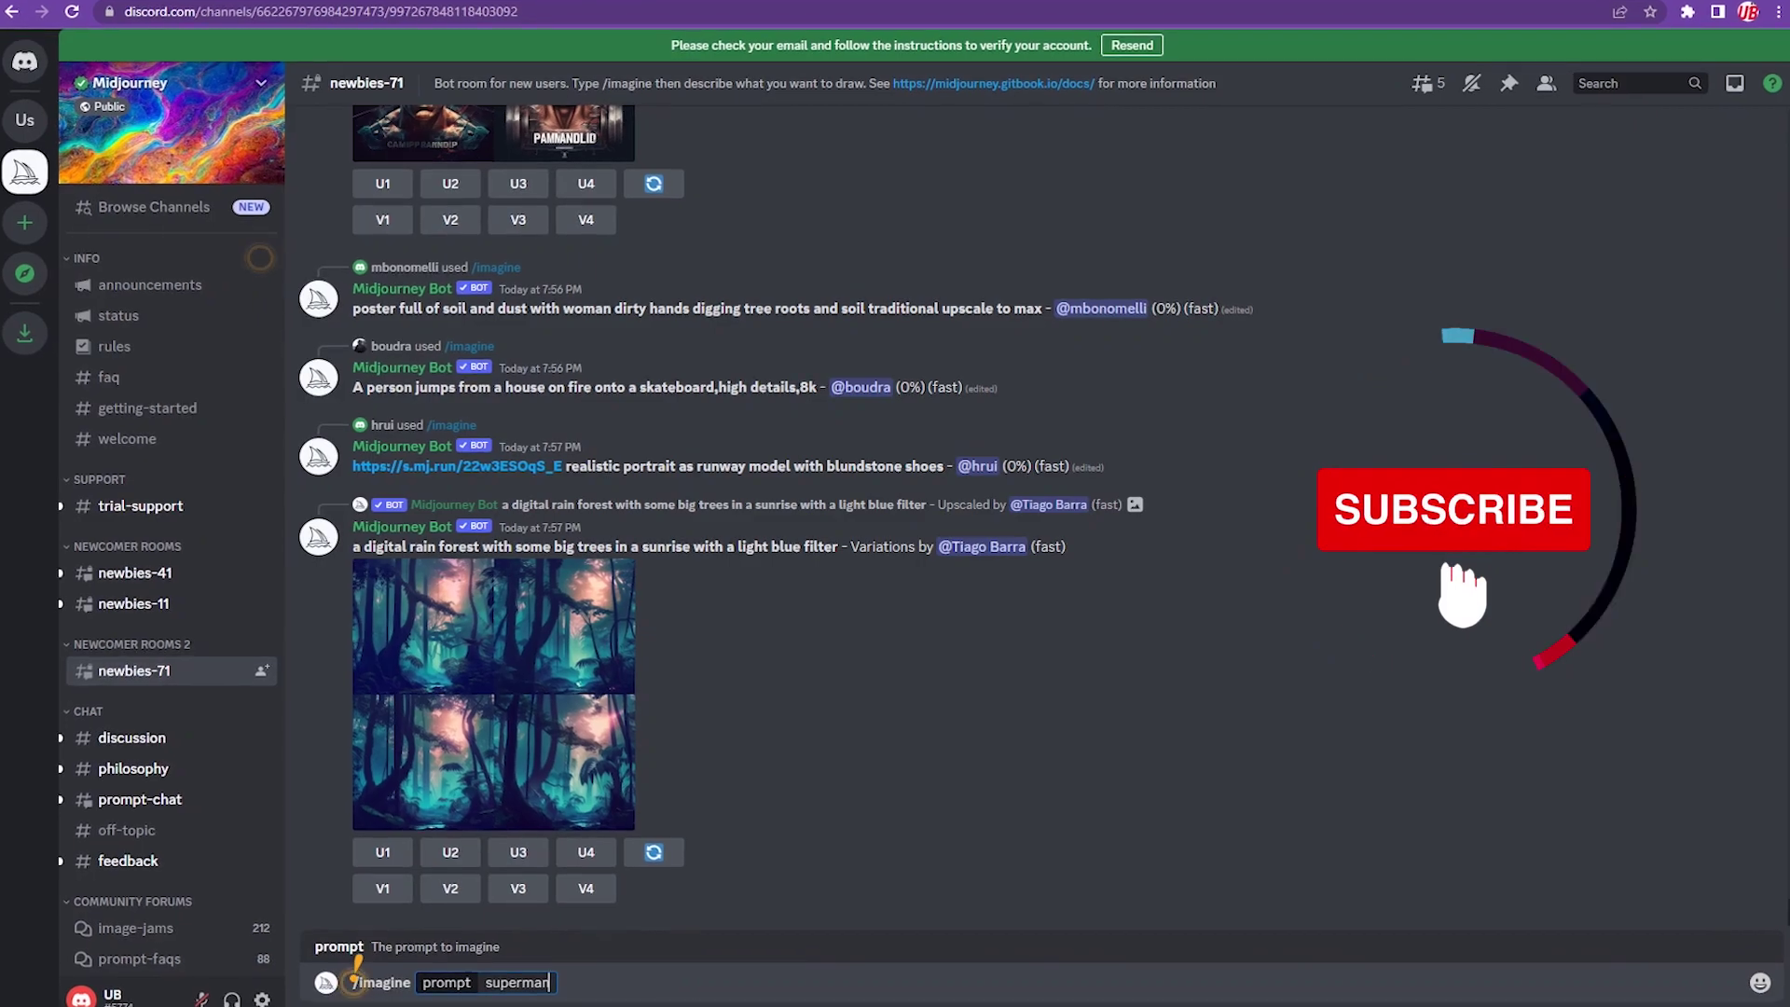
text( with a )
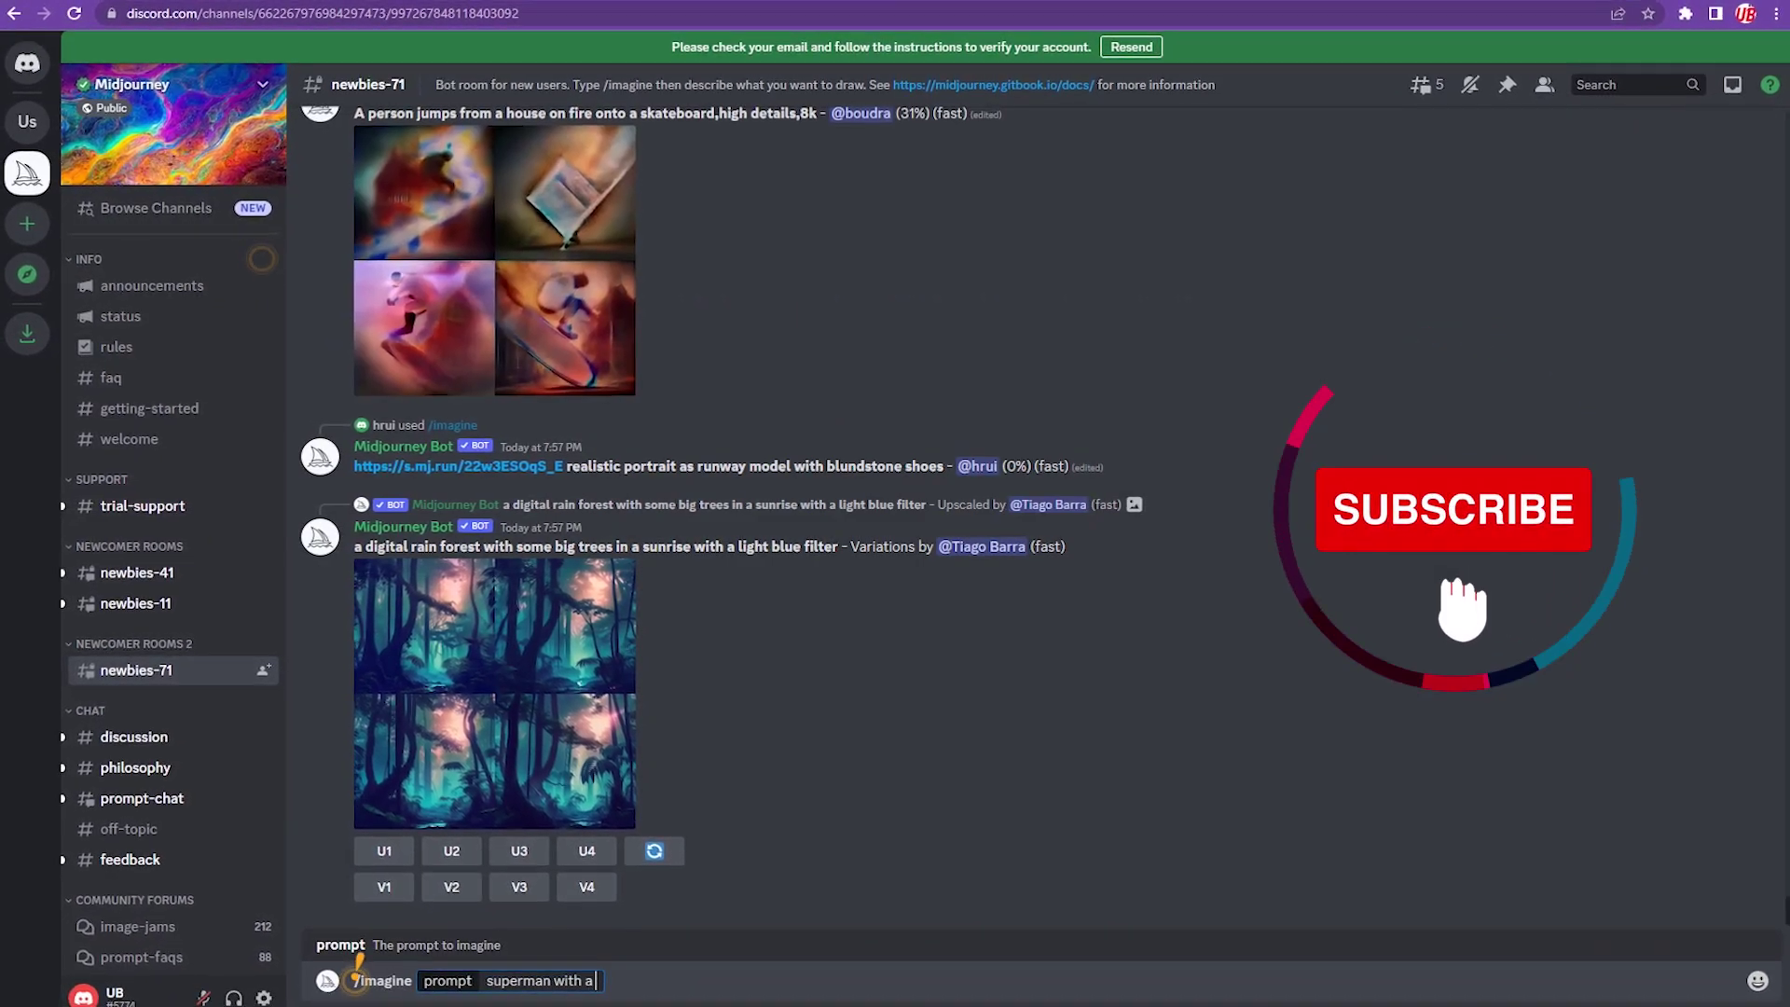
text(sword)
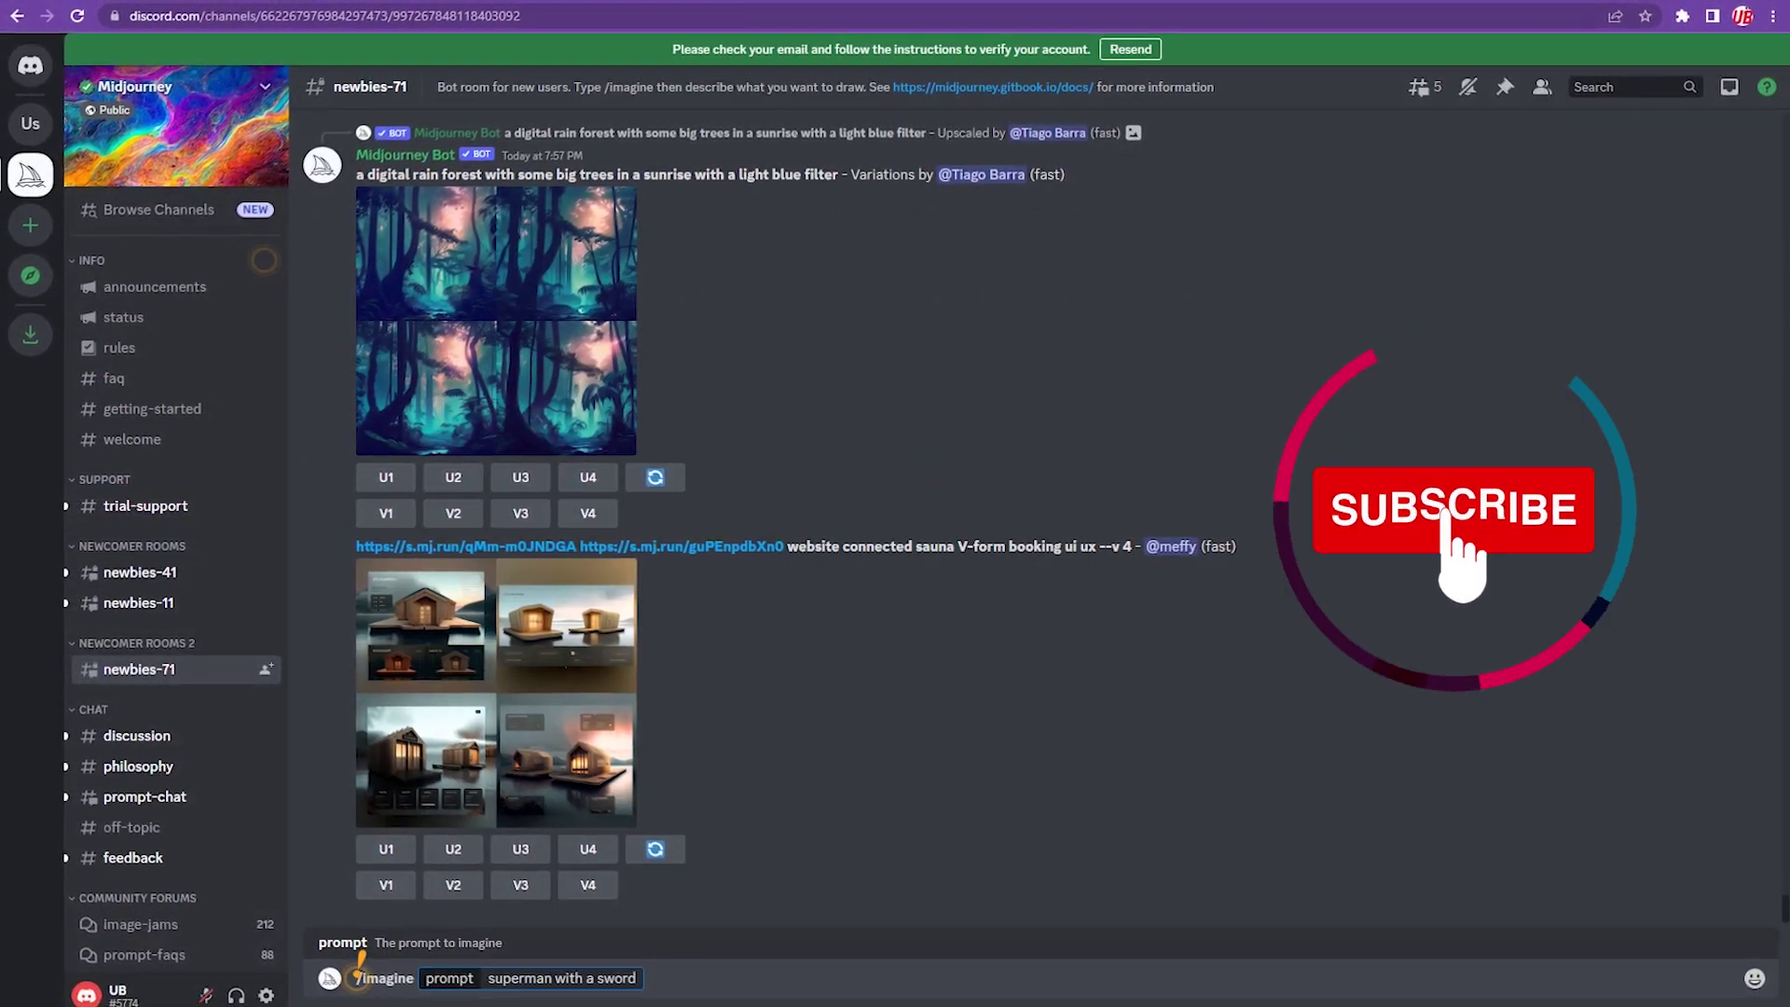
text( --ar)
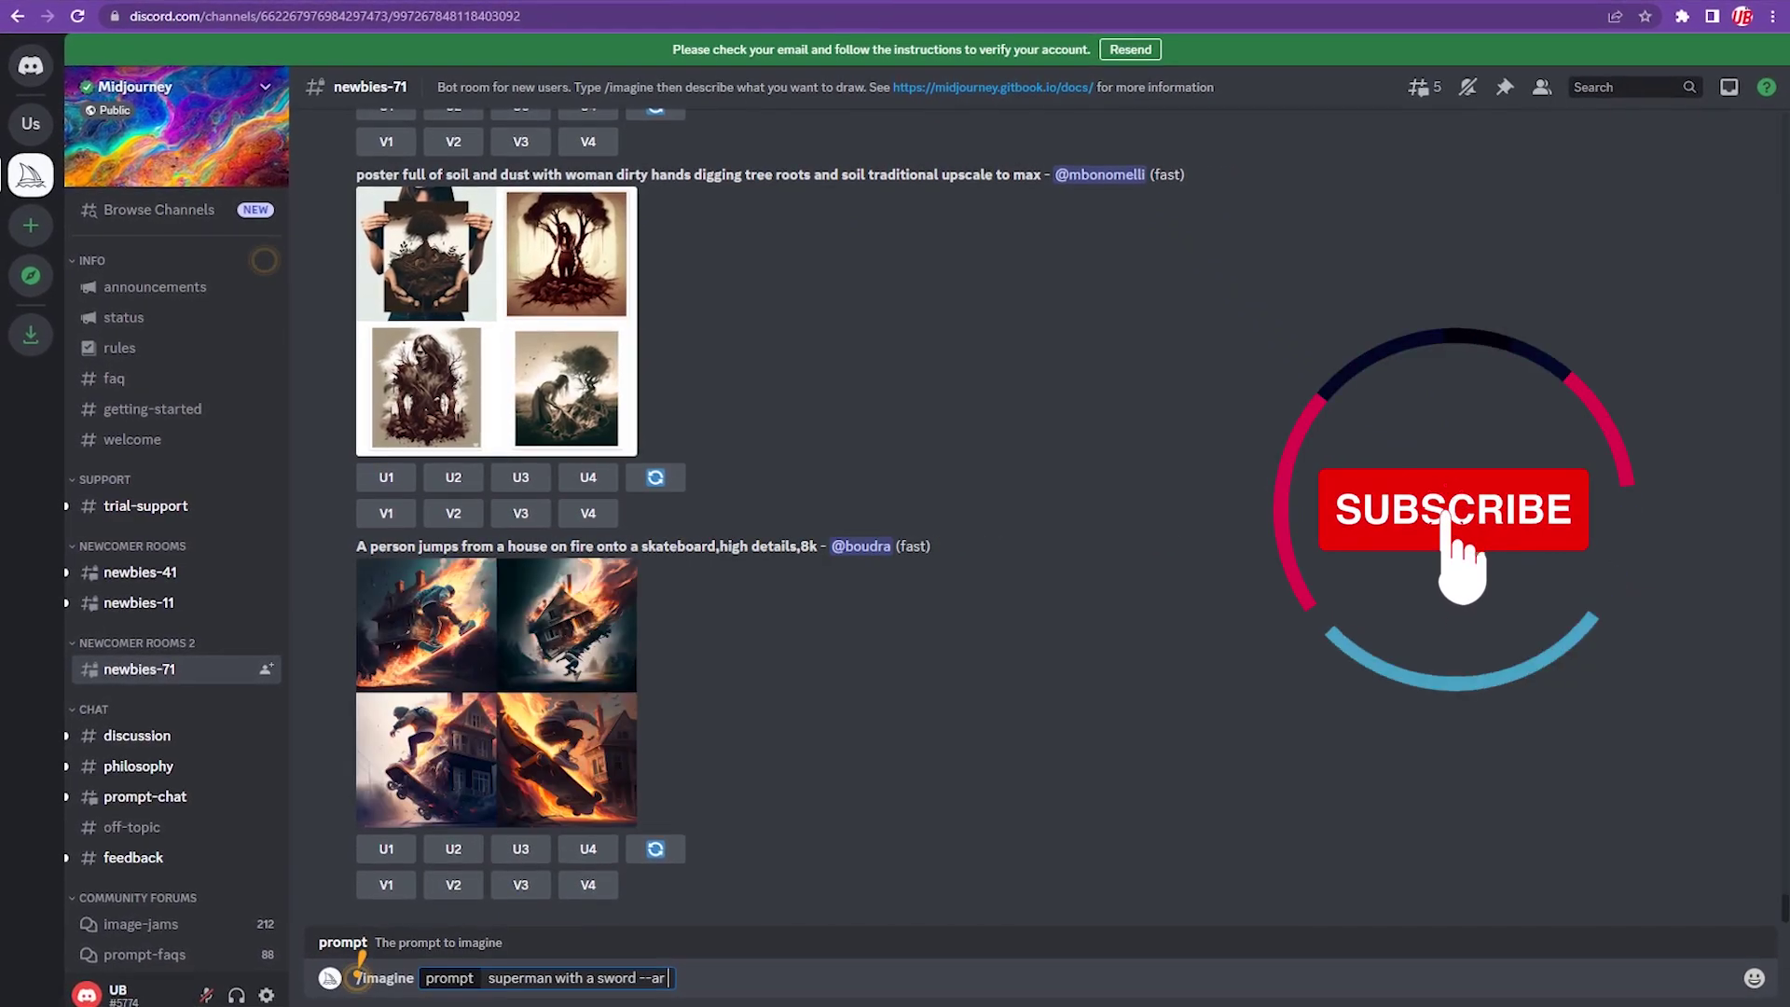
text( 3:2 --q 5)
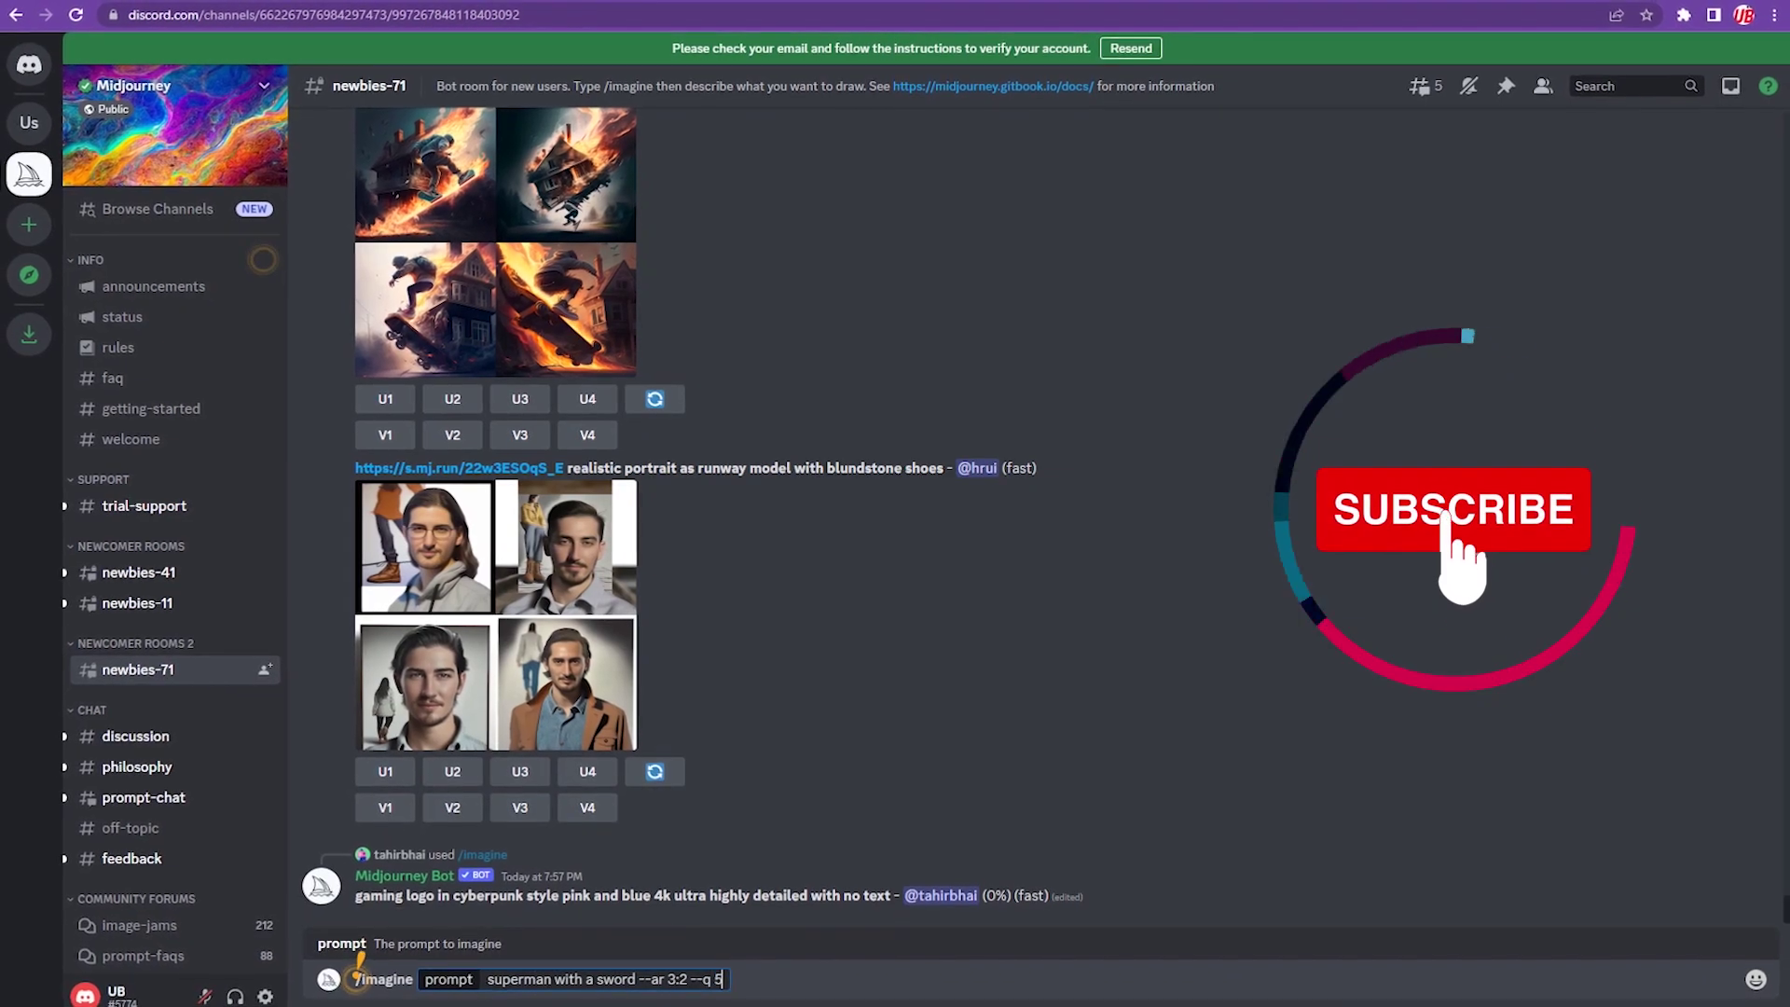
key(Return)
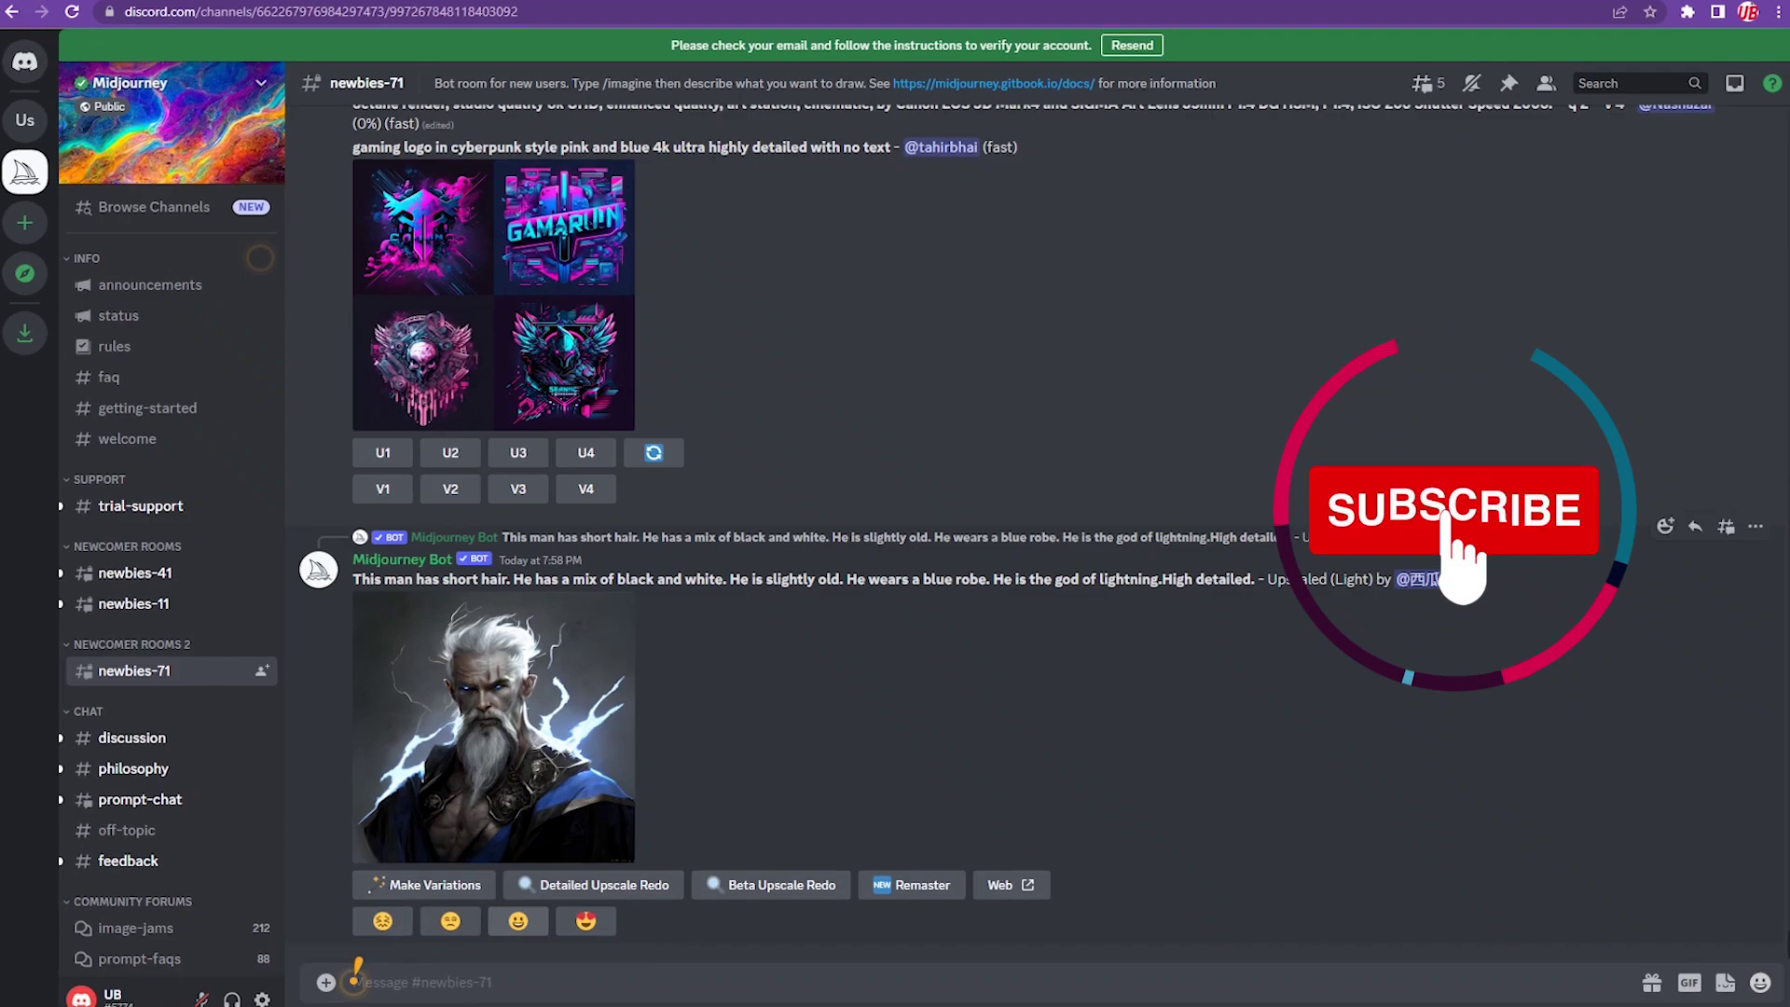
Find the generated "superman with a sword" image grid in newbies-71, view it enlarged, and close the preview
scroll(1032, 522, up, 8)
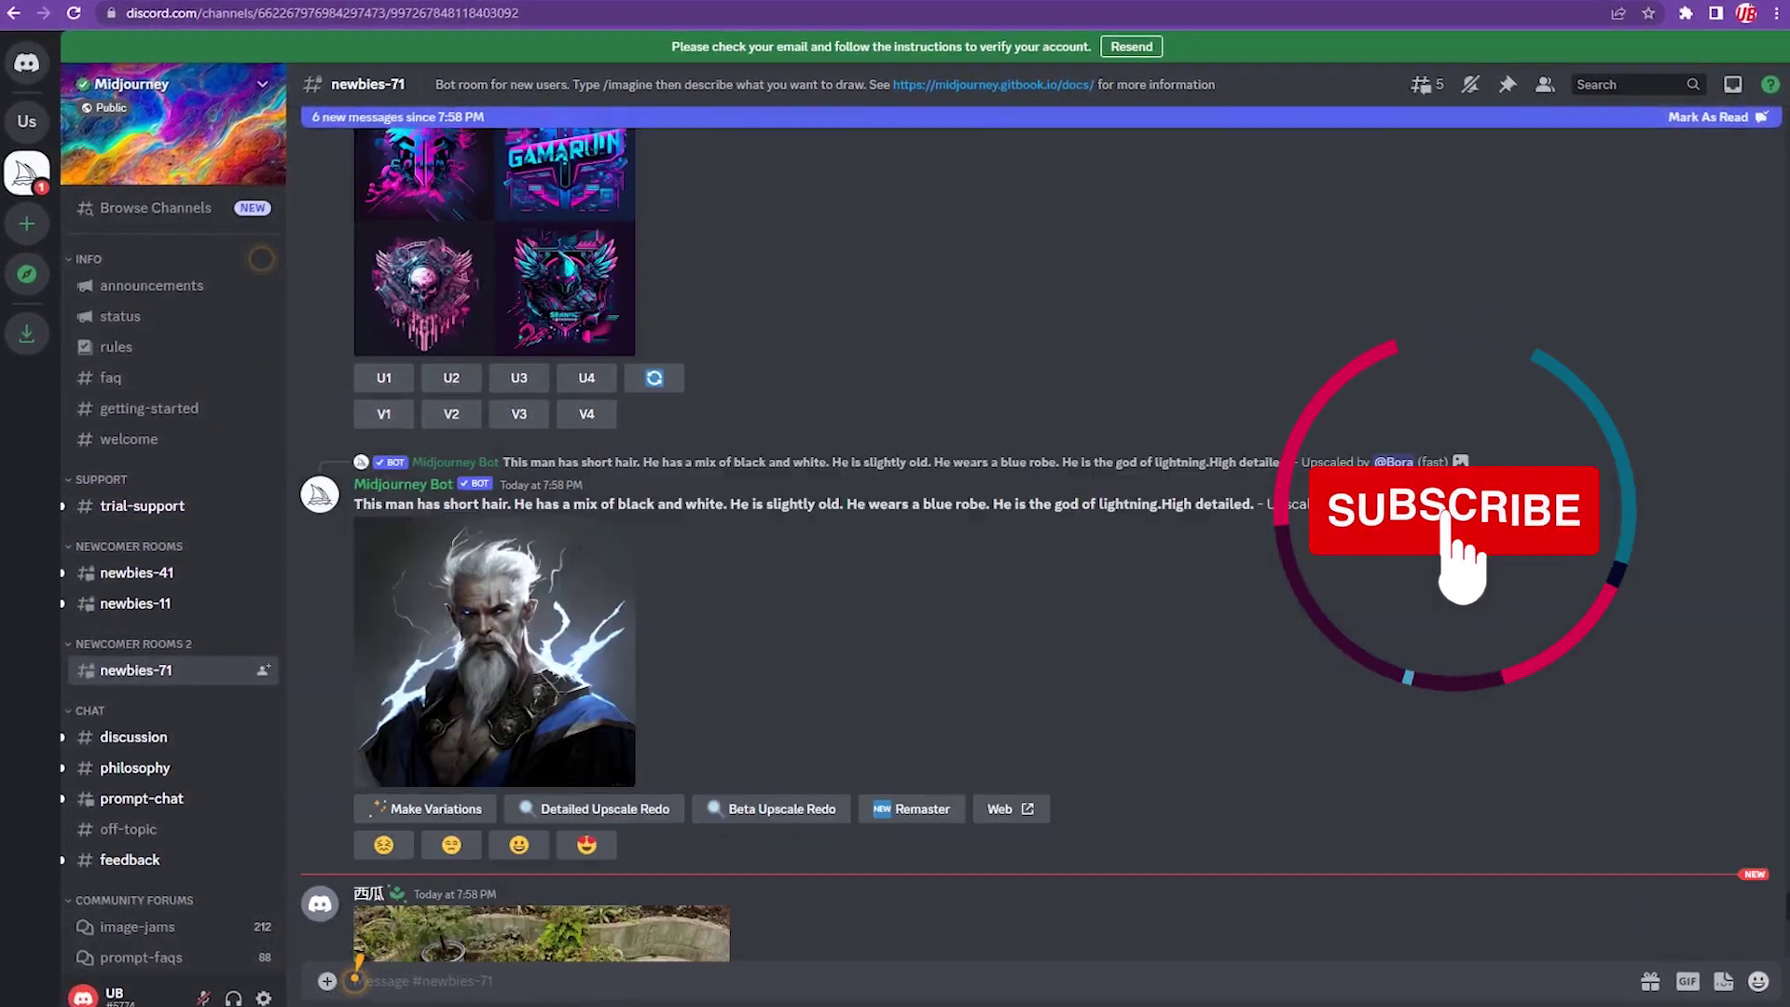
scroll(1032, 522, down, 8)
scroll(1032, 522, up, 2)
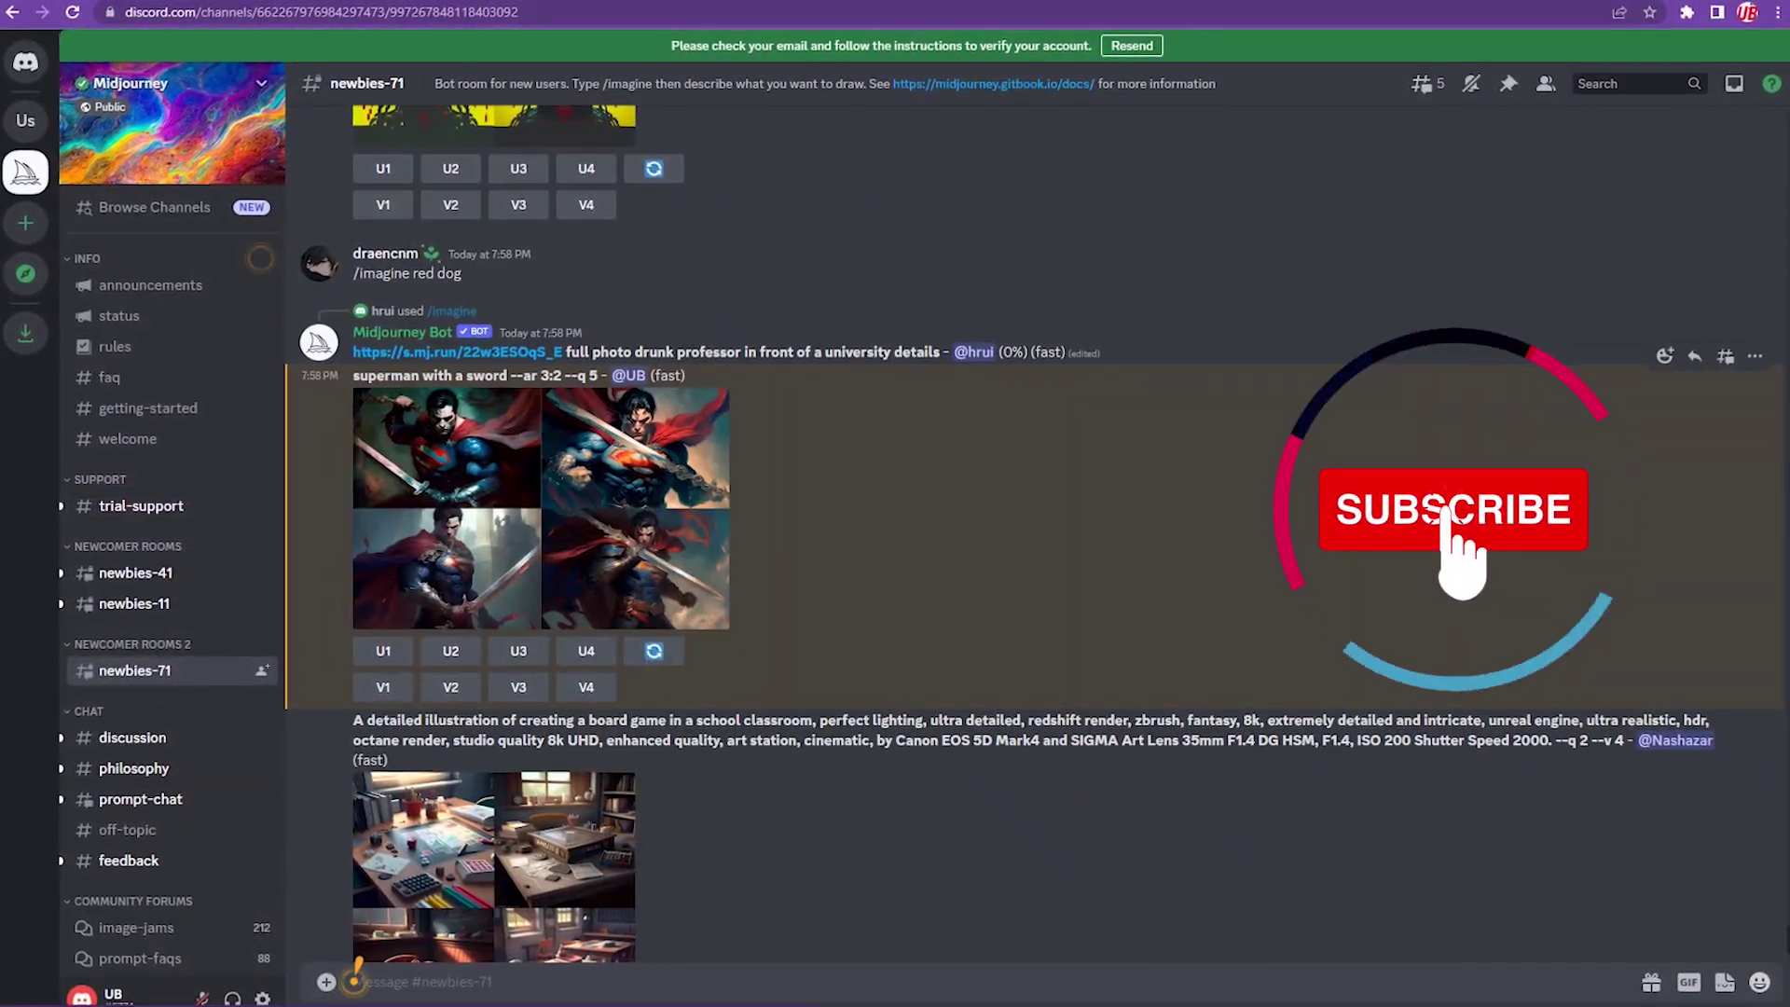
click(540, 508)
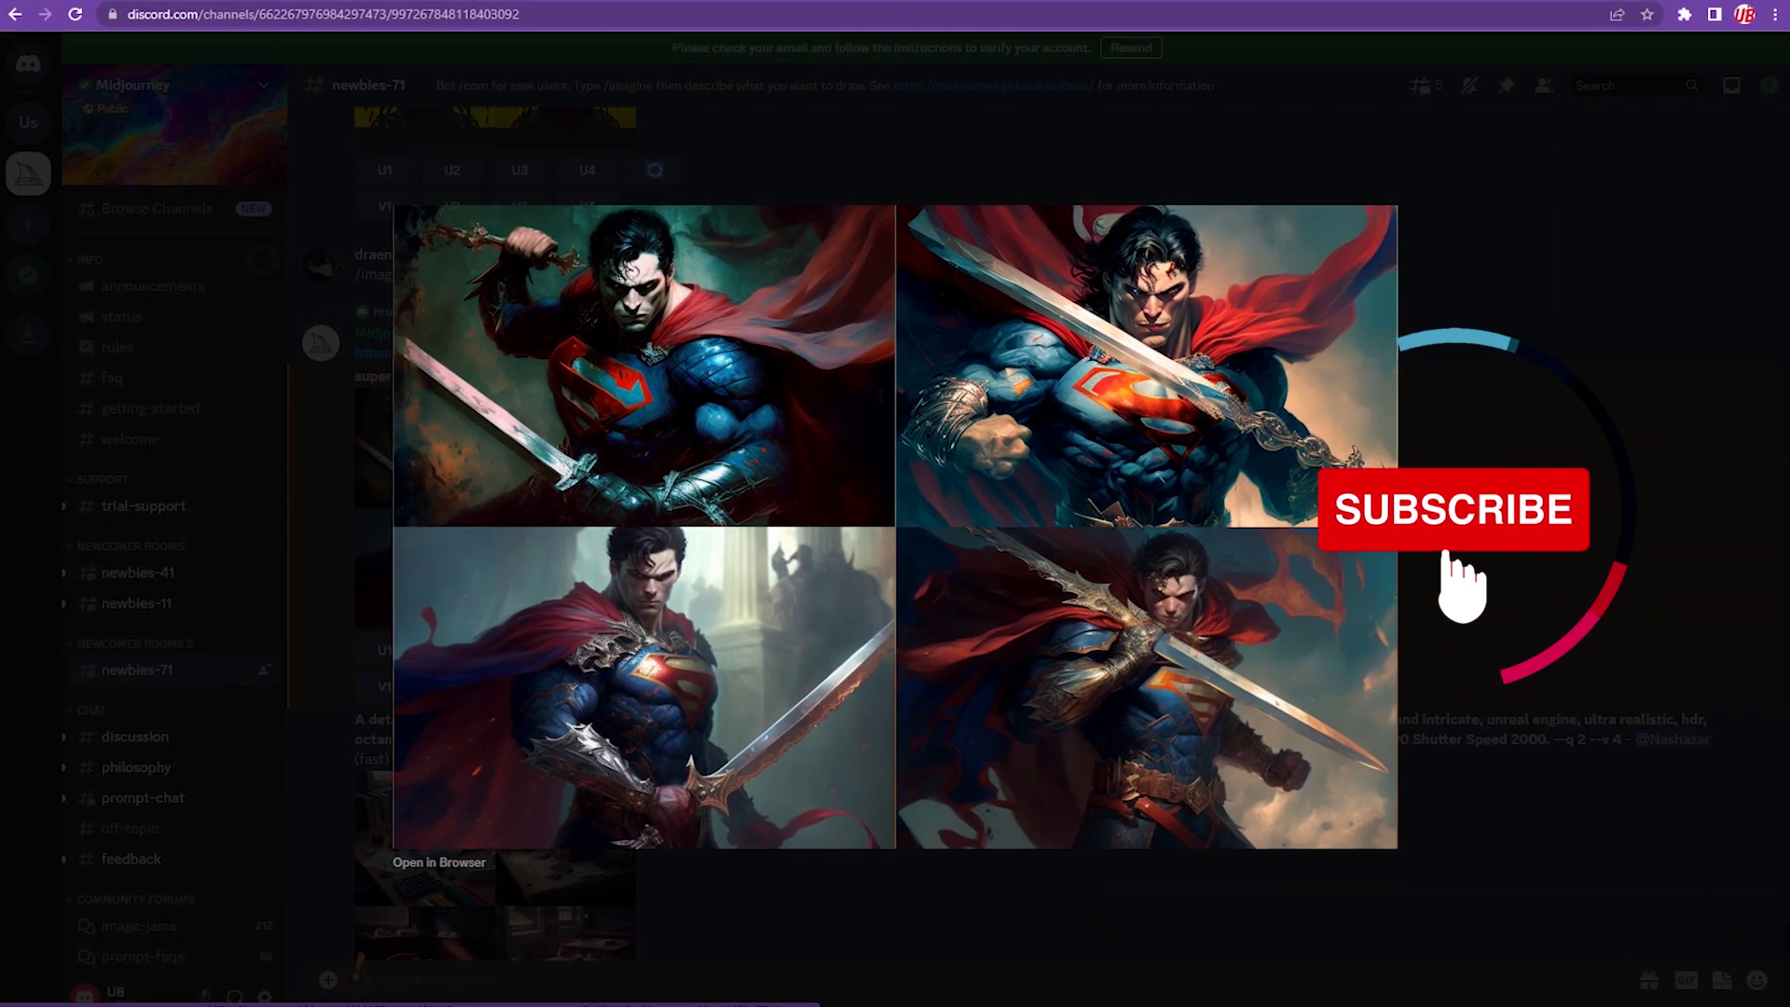
key(Escape)
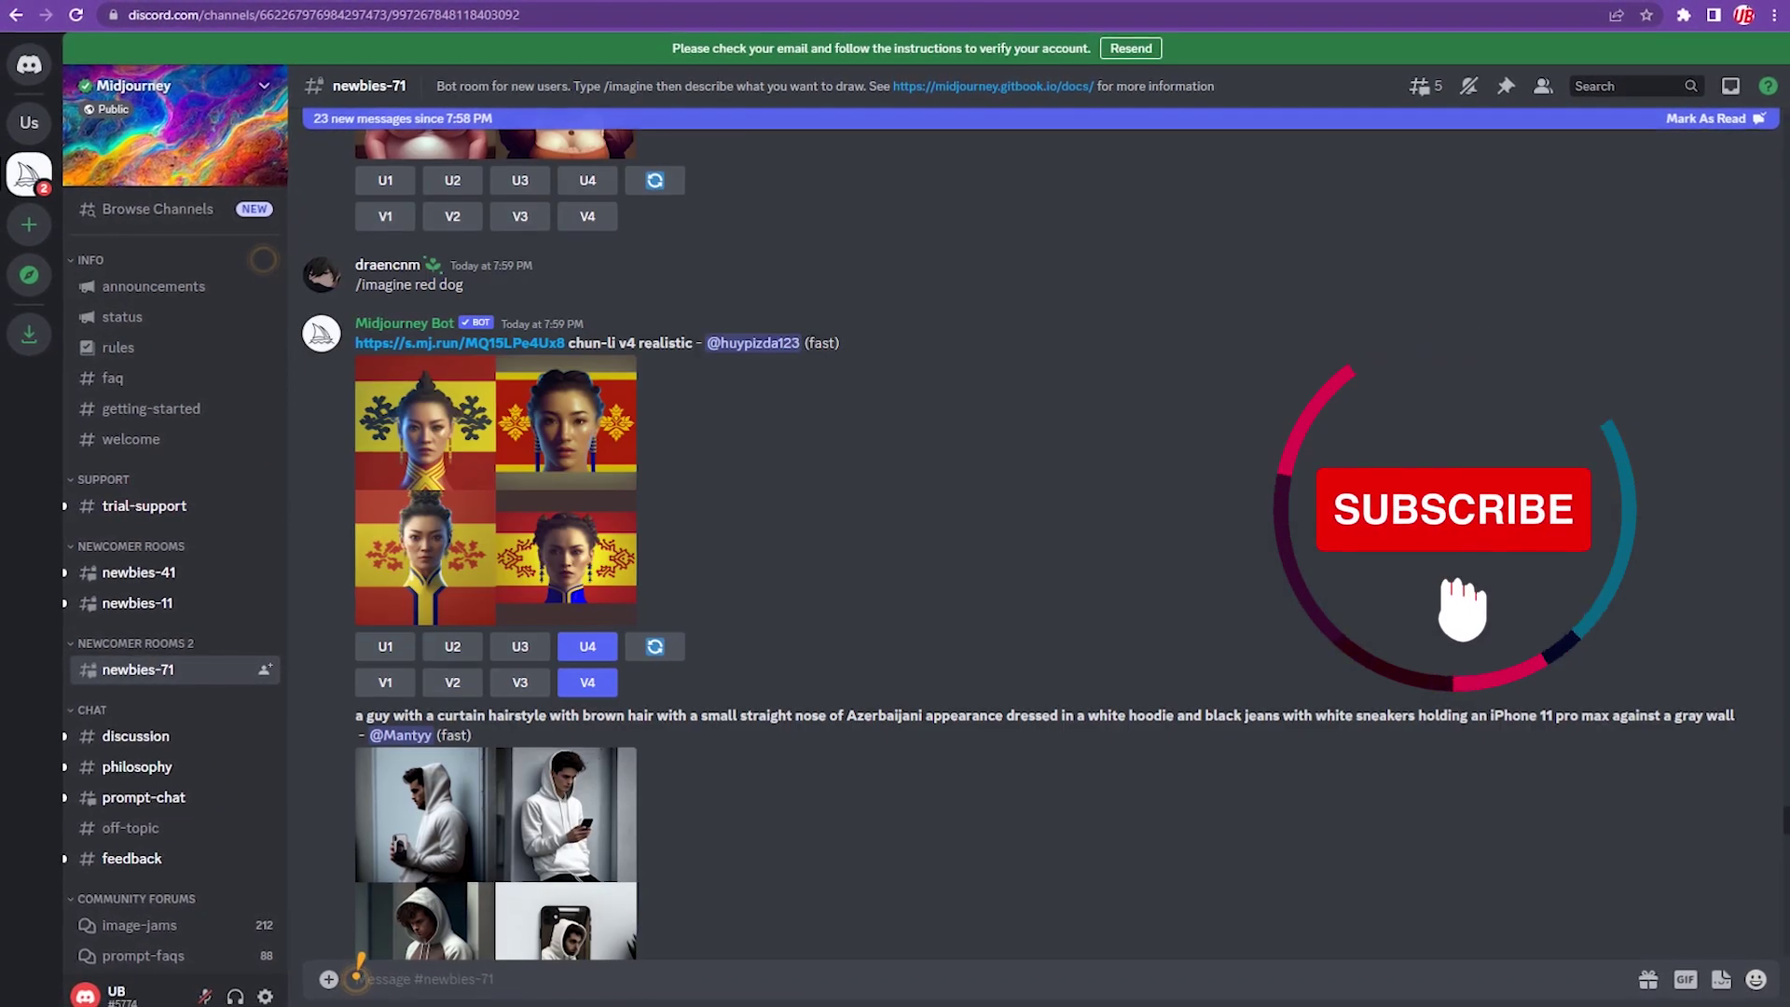
Open the upscaled "superman with a sword" image in the browser at full size and save it as a PNG in the Downloads folder
scroll(513, 486, up, 3)
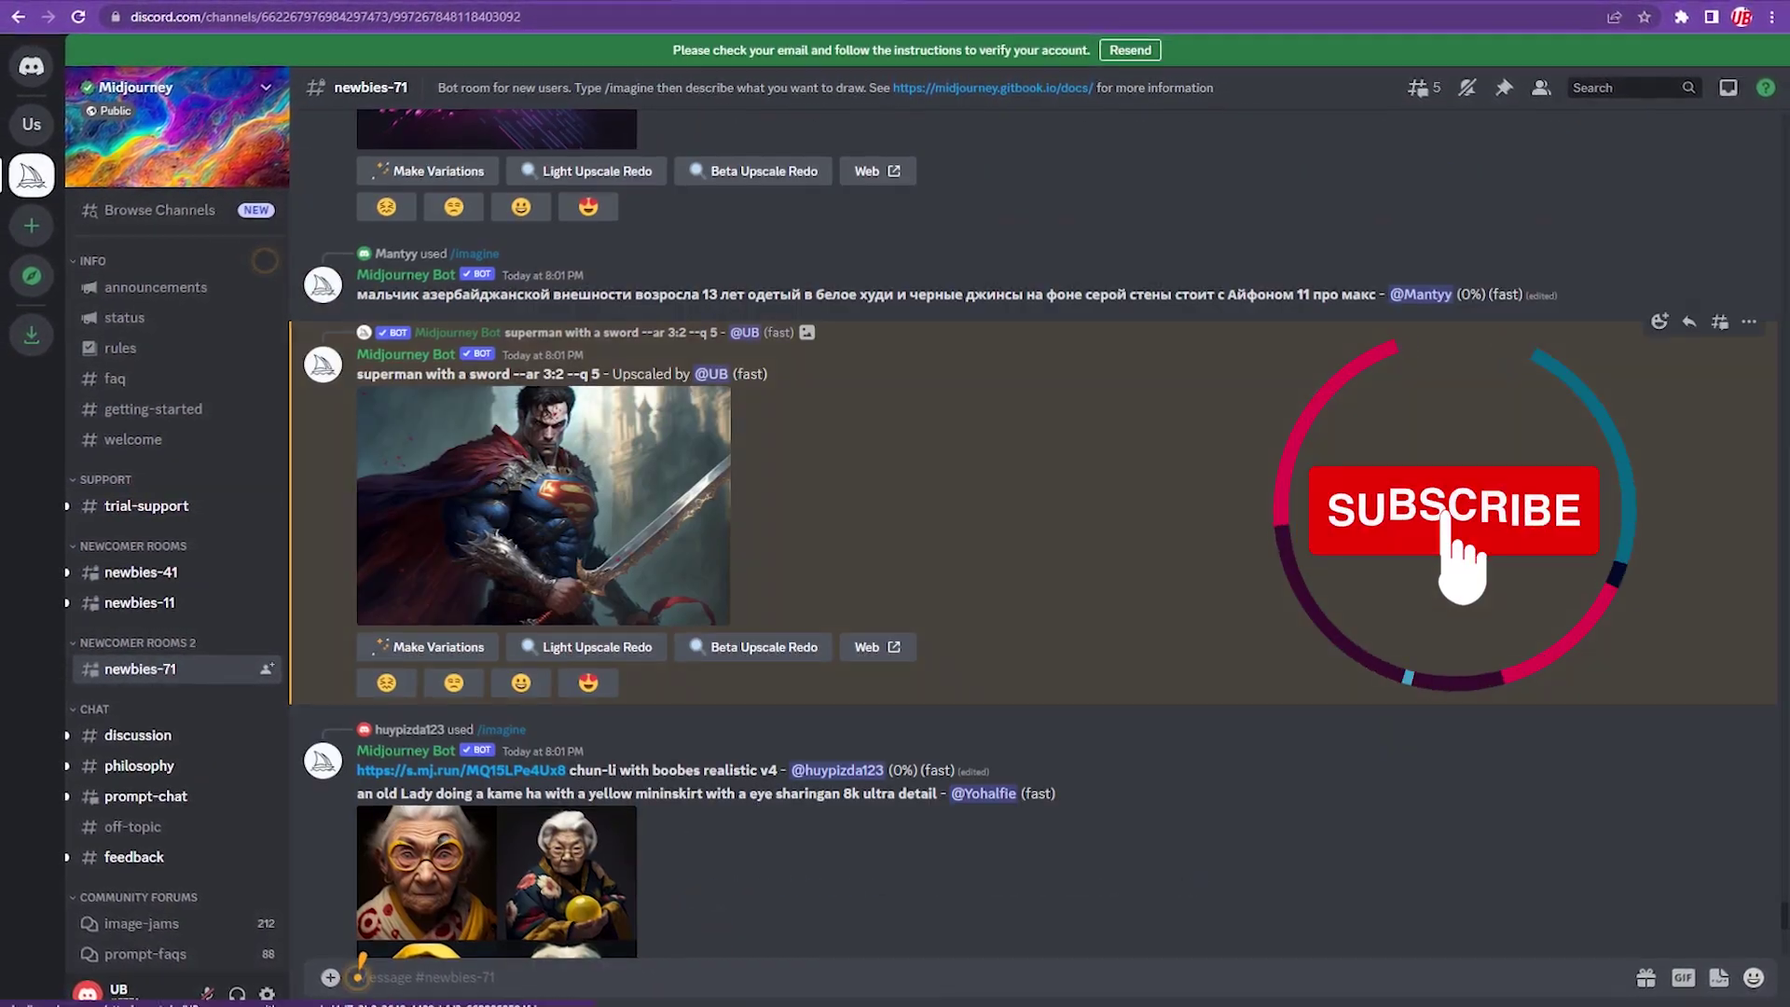
click(541, 504)
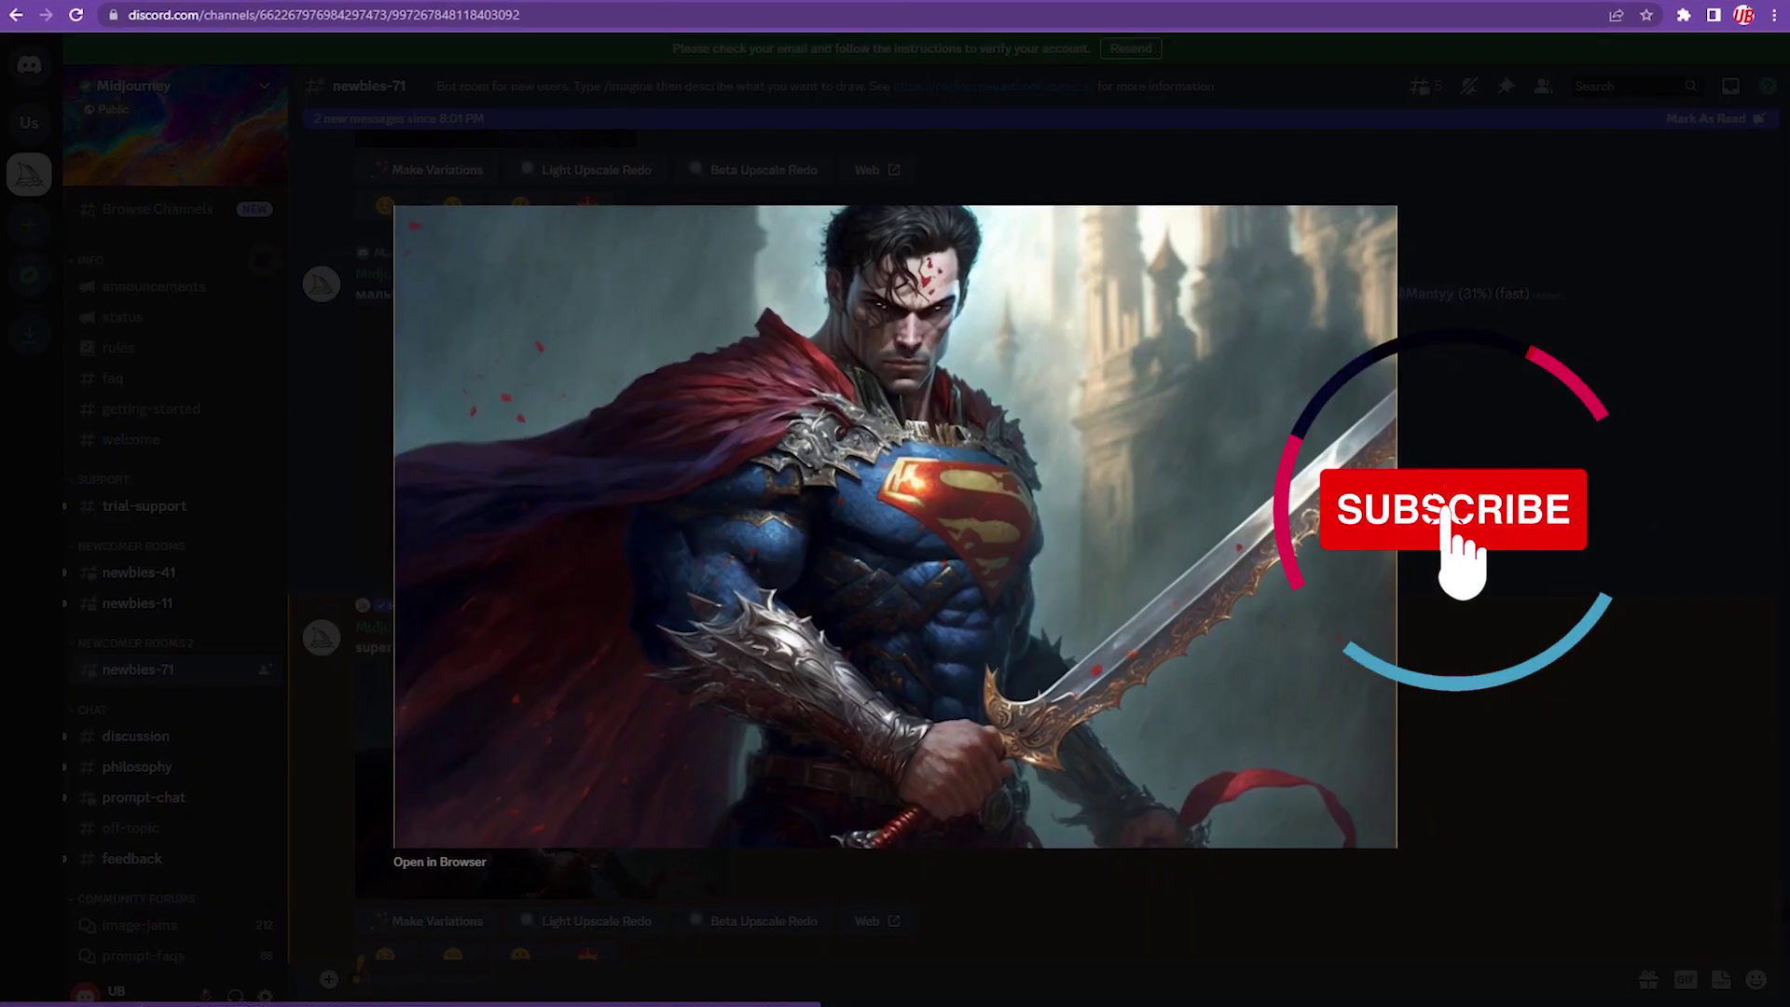
click(438, 865)
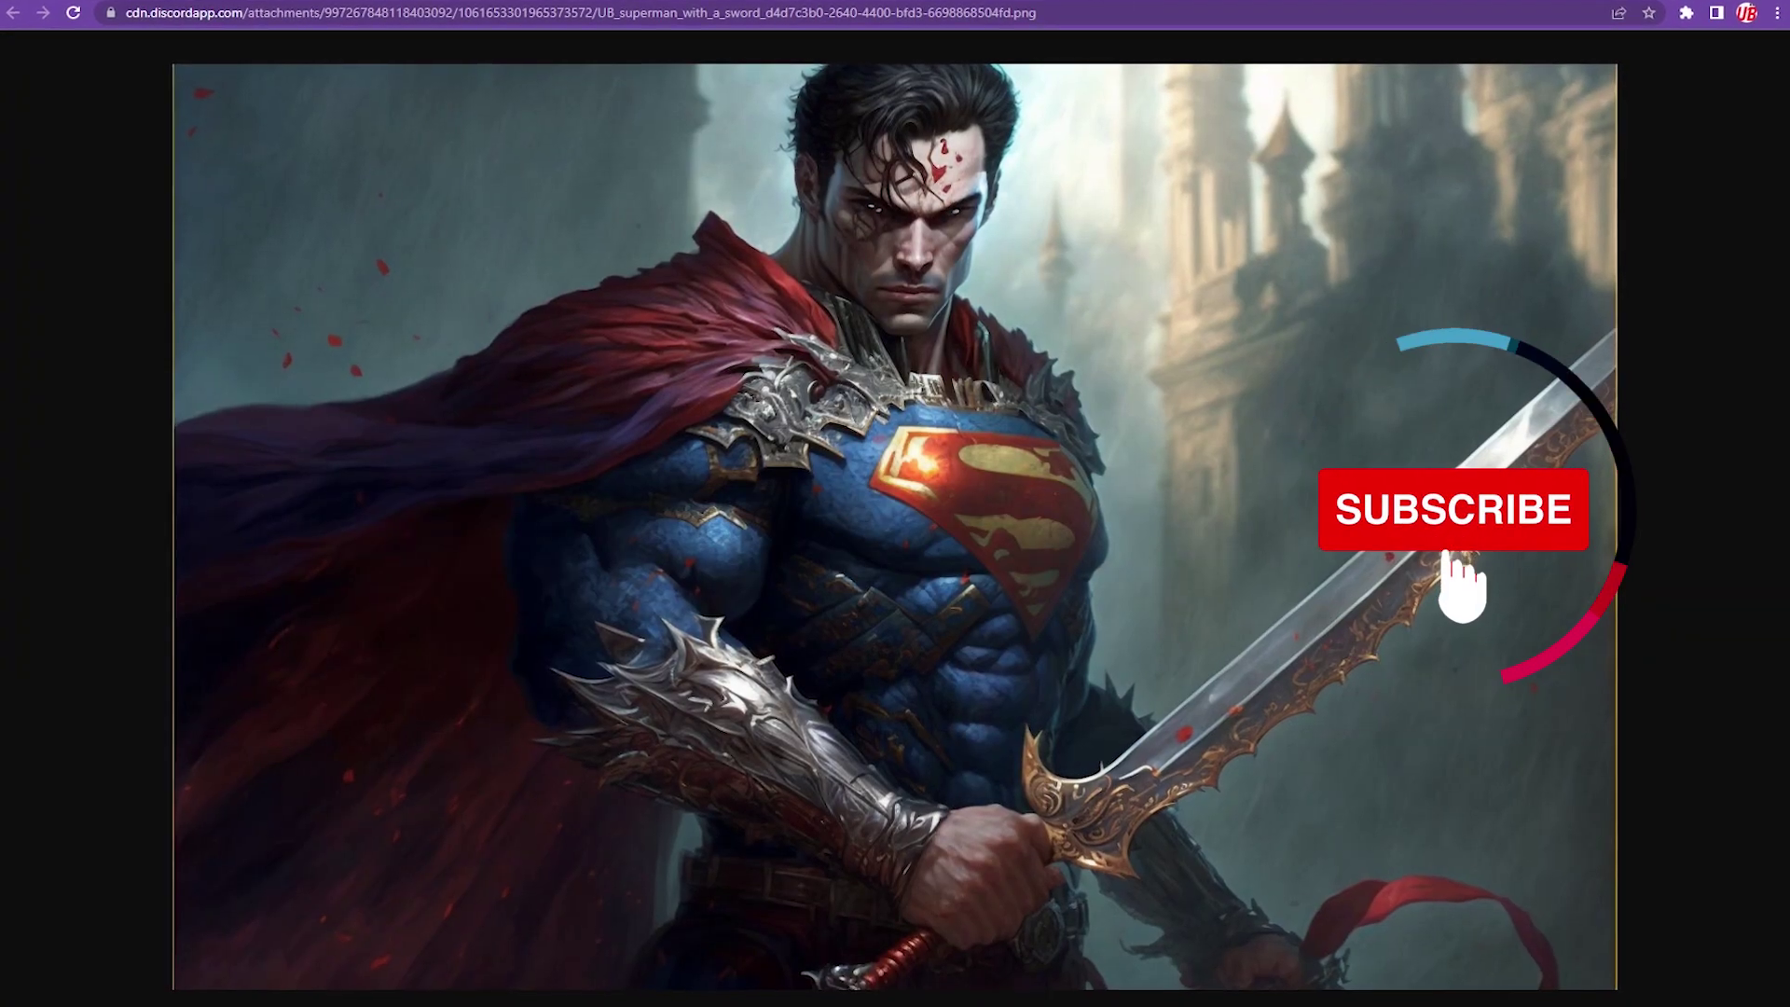
right_click(784, 525)
click(856, 558)
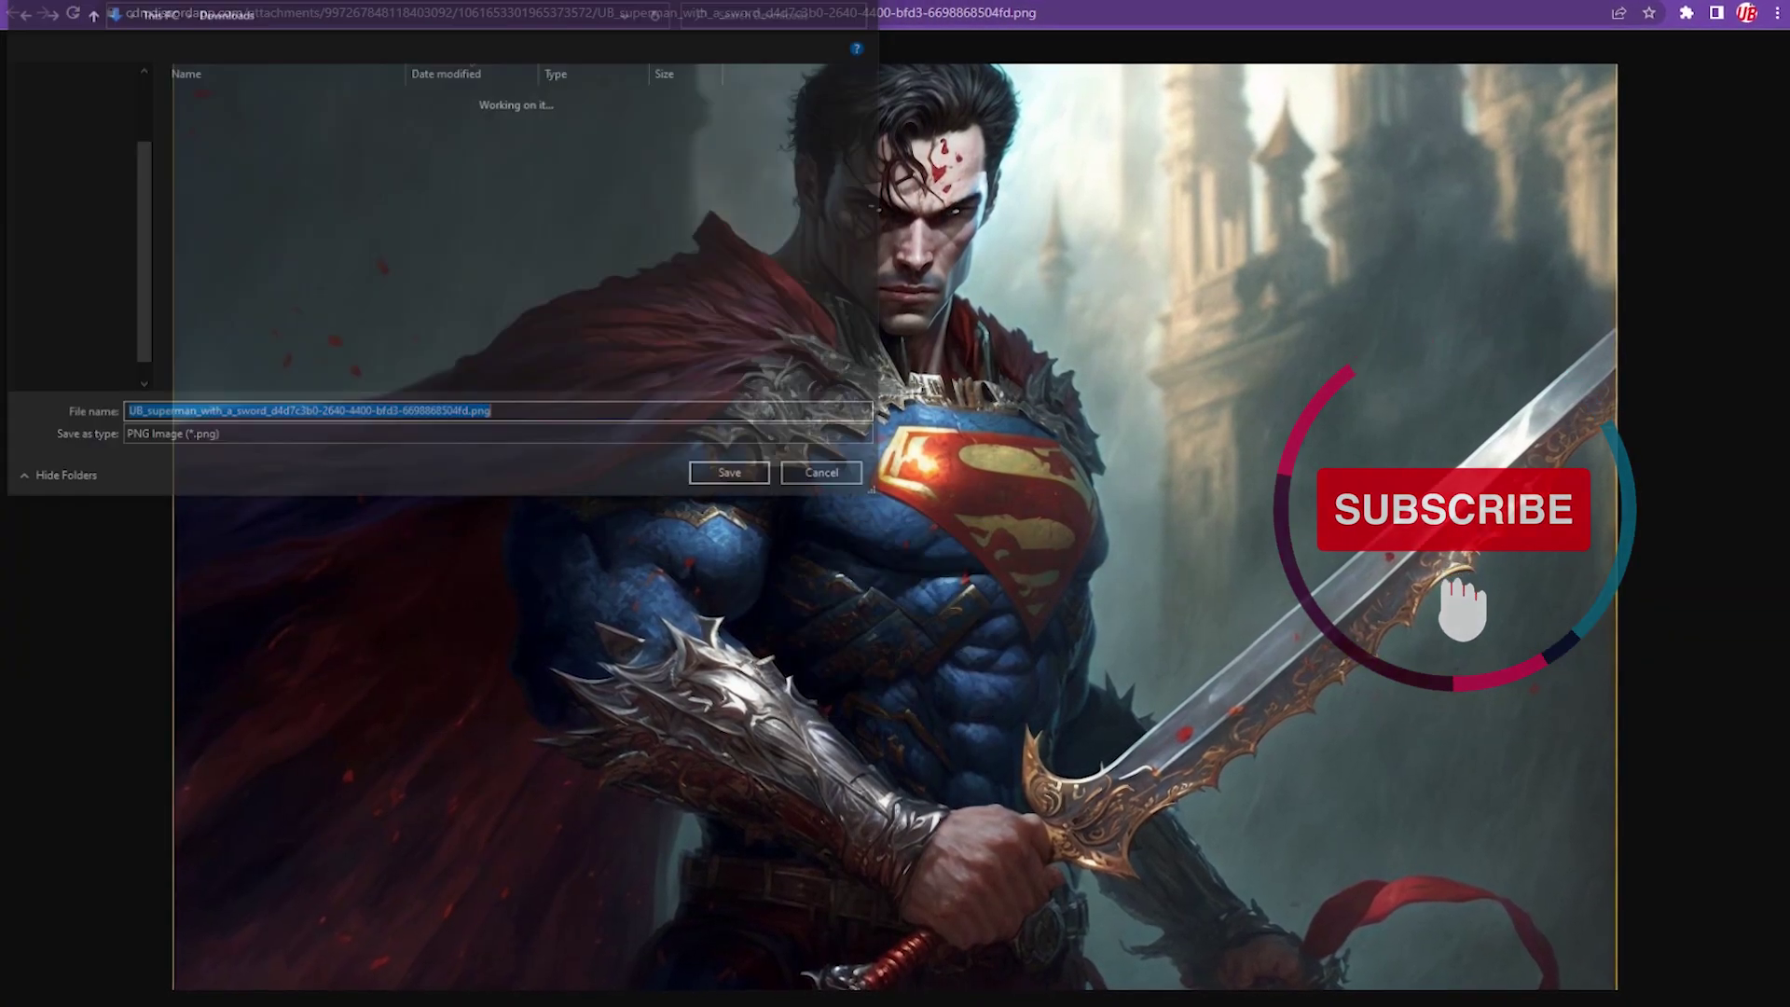
key(Return)
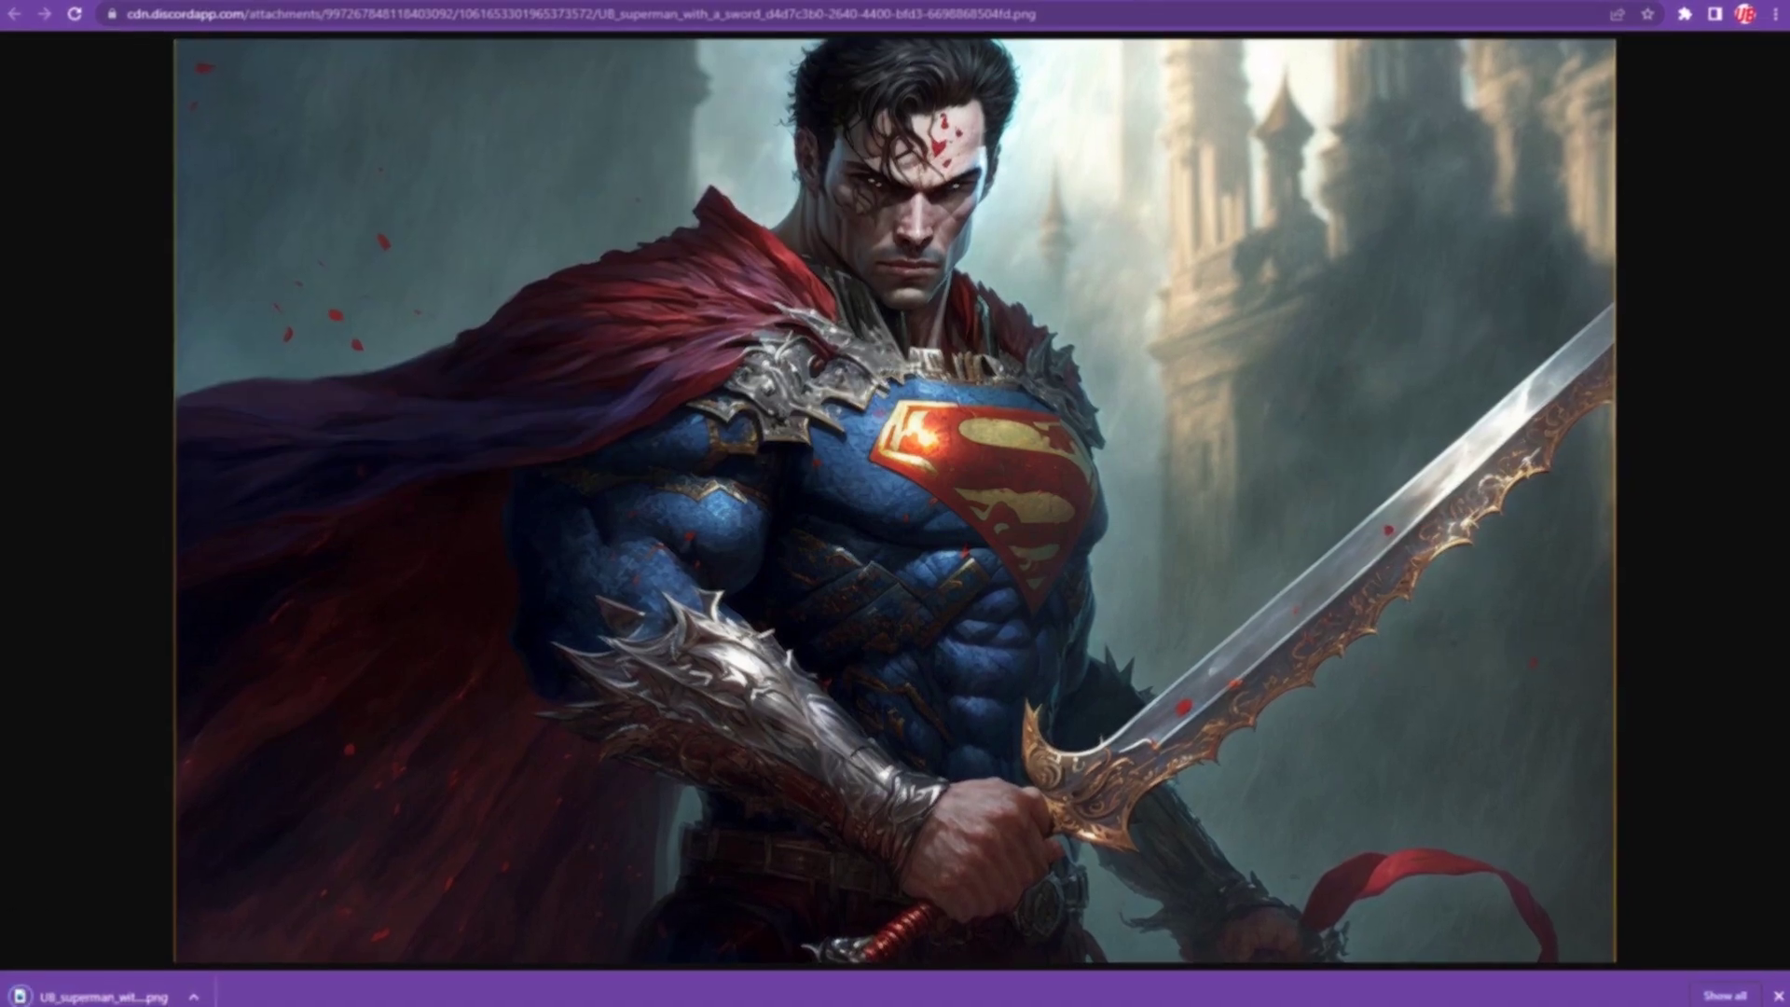